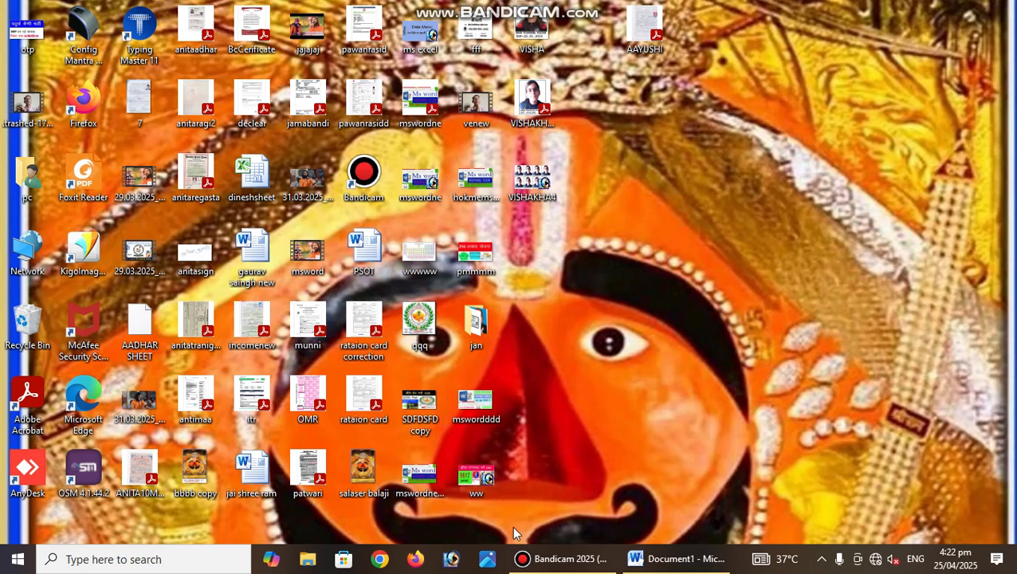
- Switch to the blank Word document and enter two sample first names on separate lines
{"action": "left_click", "coordinate": [664, 565]}
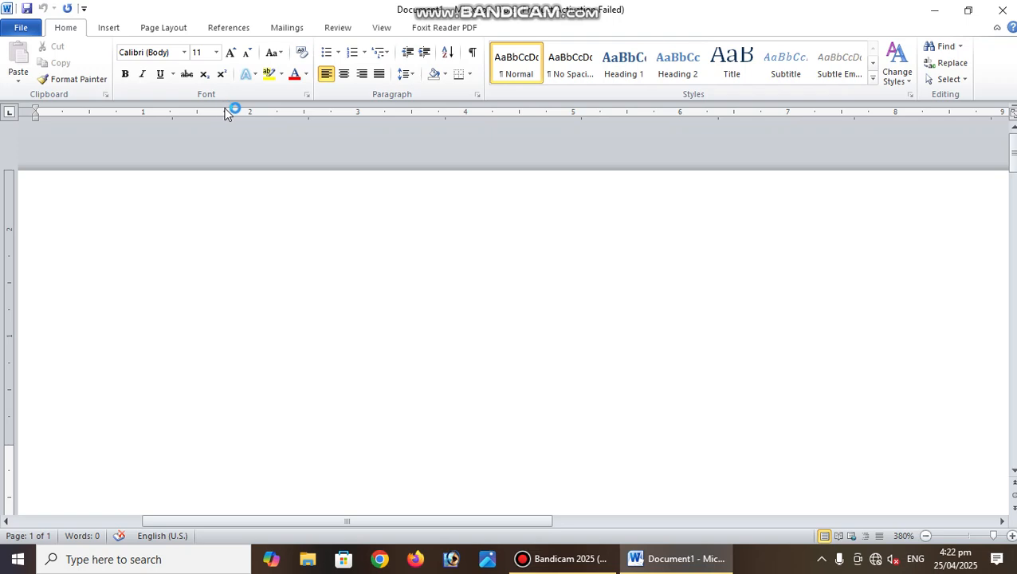
{"action": "left_click", "coordinate": [566, 557]}
{"action": "left_click", "coordinate": [566, 559]}
{"action": "type", "text": "muk"}
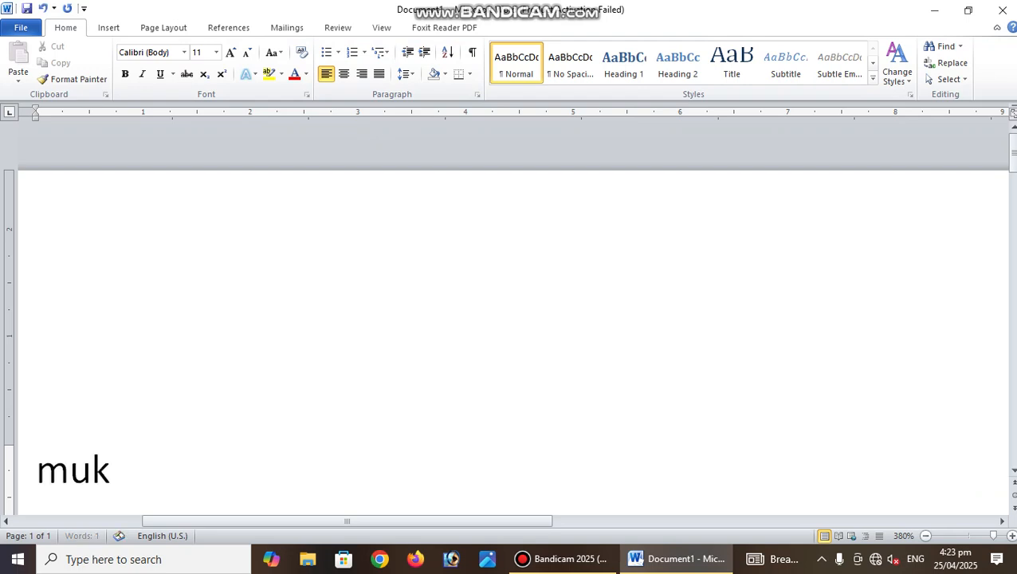
{"action": "type", "text": "e"}
{"action": "left_click_drag", "start_coordinate": [11, 449], "coordinate": [10, 196]}
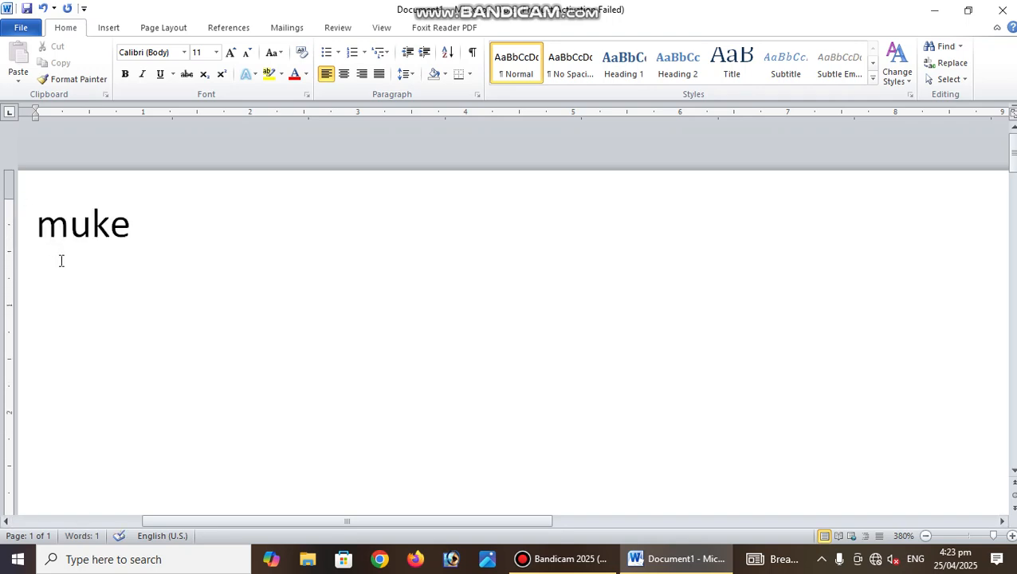
{"action": "type", "text": "sh"}
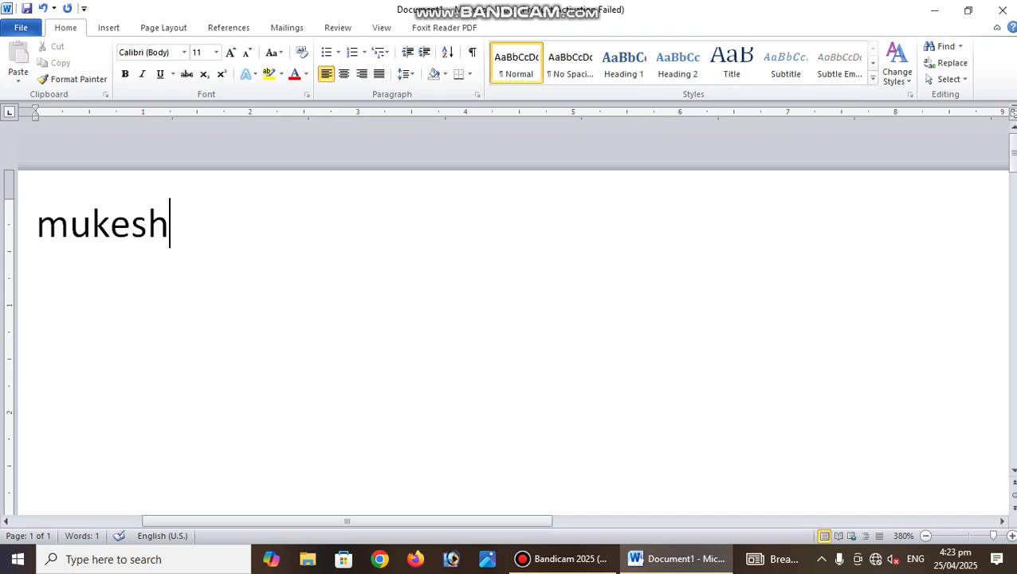
{"action": "key", "text": "Return"}
{"action": "type", "text": "su"}
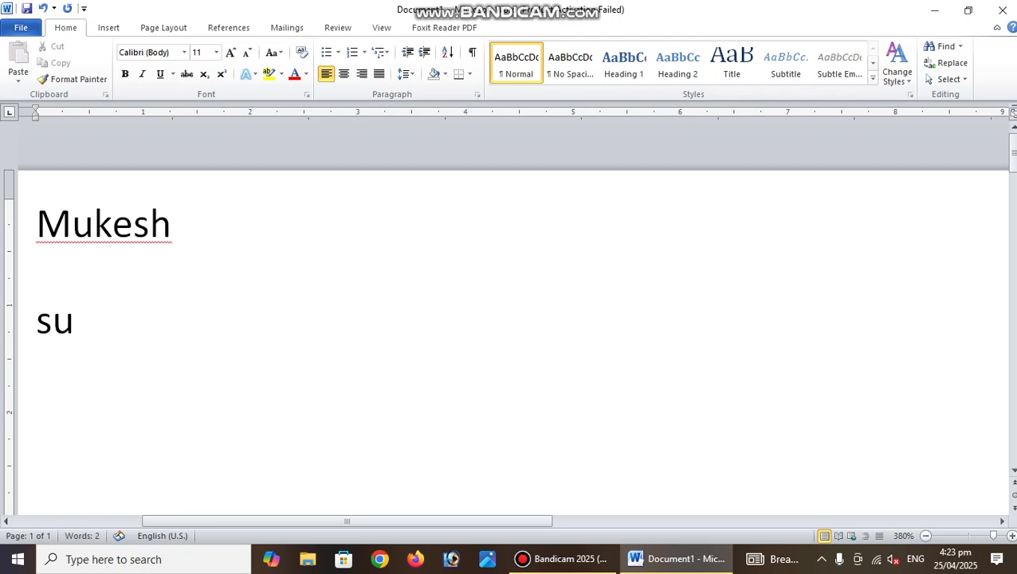
{"action": "type", "text": "resh"}
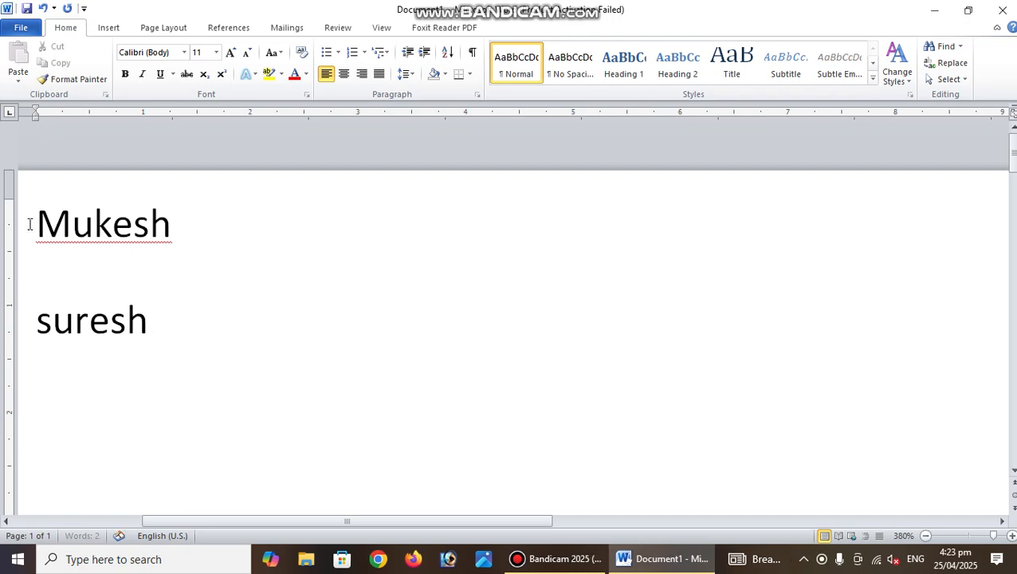
- Format both name lines as a bulleted list with the arrowhead bullet
{"action": "left_click_drag", "start_coordinate": [35, 221], "coordinate": [147, 321]}
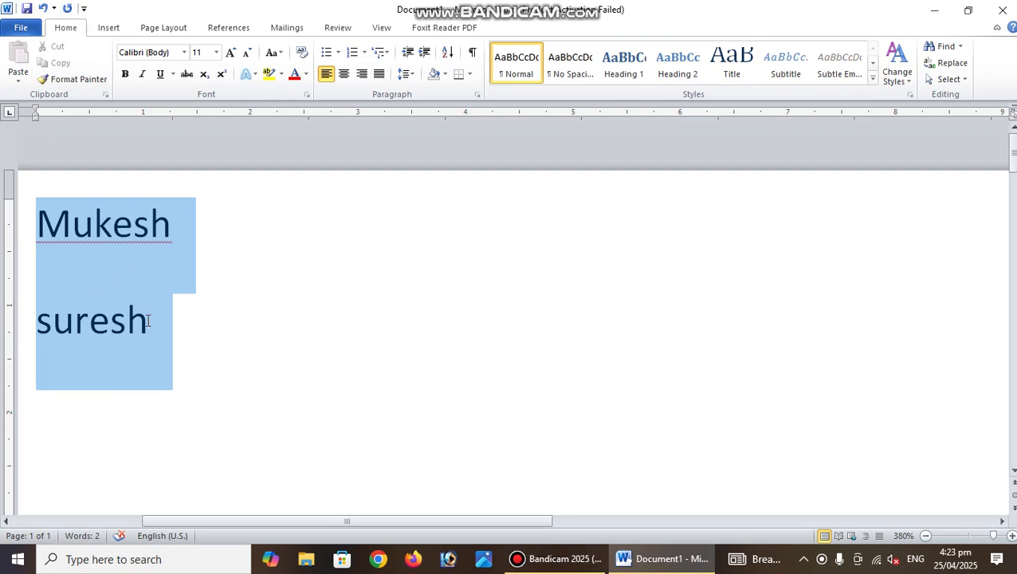
{"action": "left_click", "coordinate": [337, 53]}
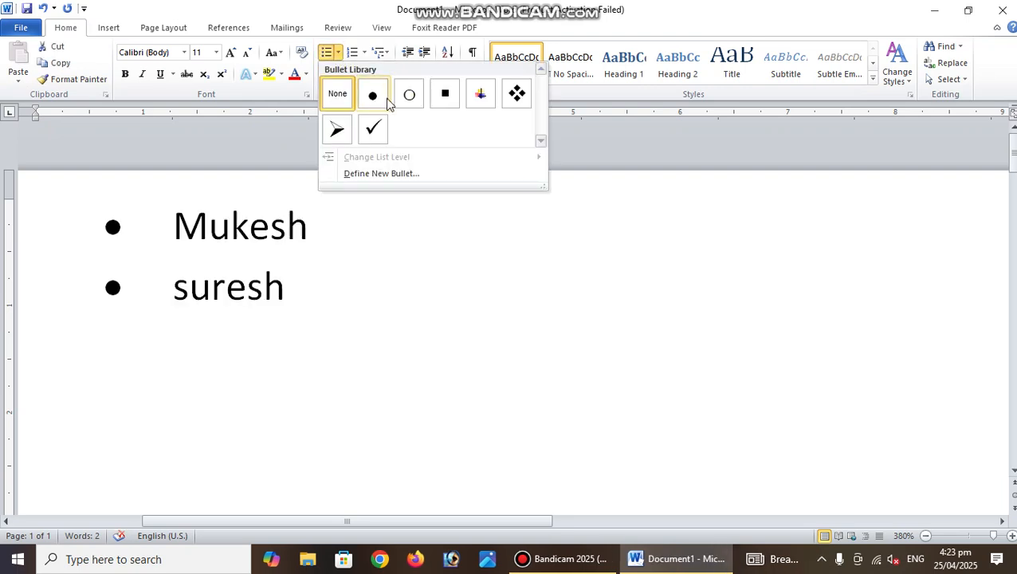
{"action": "left_click", "coordinate": [343, 134]}
{"action": "left_click", "coordinate": [349, 285]}
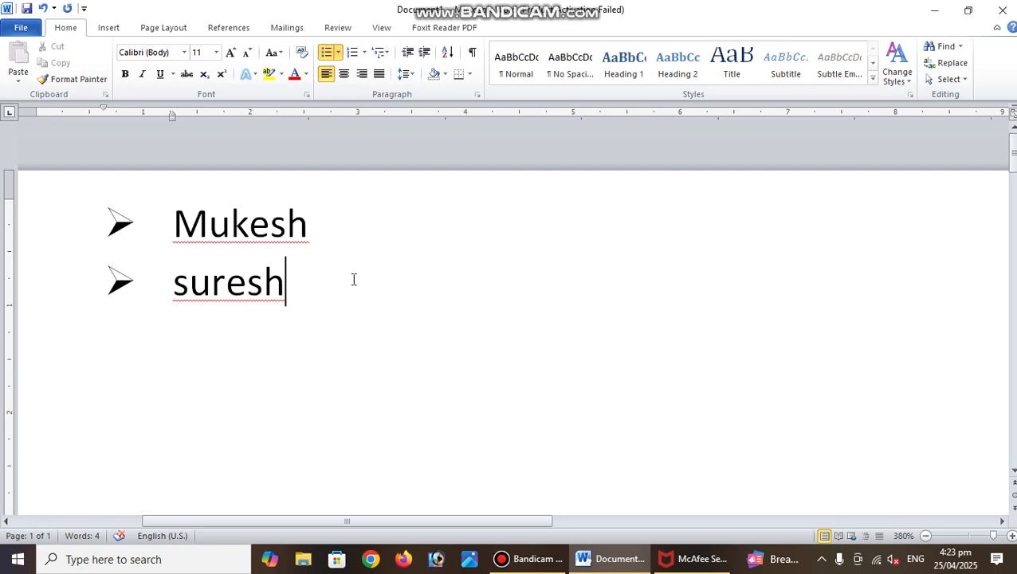
- Add two more first names as the third and fourth items of the bulleted list
{"action": "key", "text": "Return"}
{"action": "type", "text": "l"}
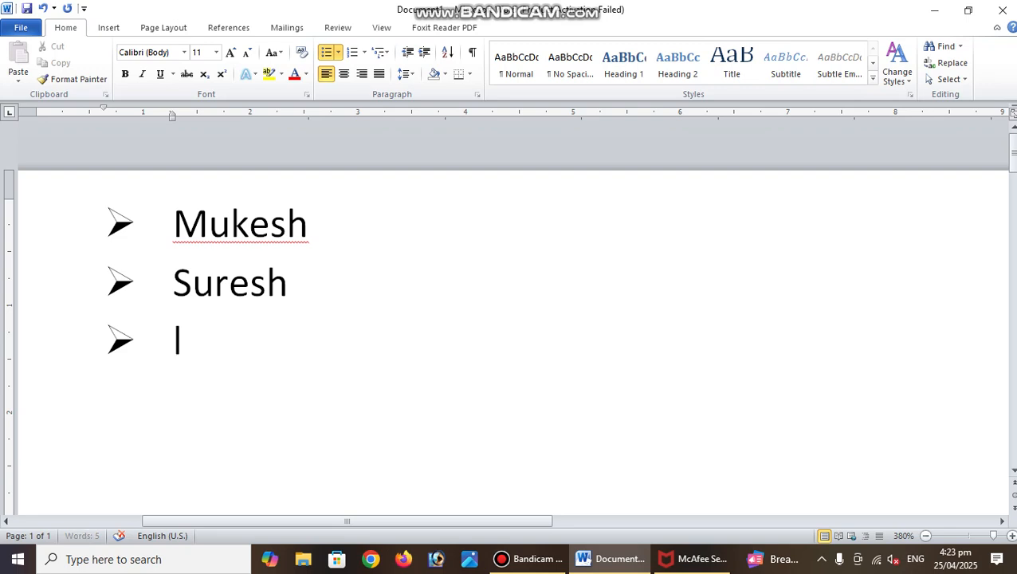
{"action": "type", "text": "okwah"}
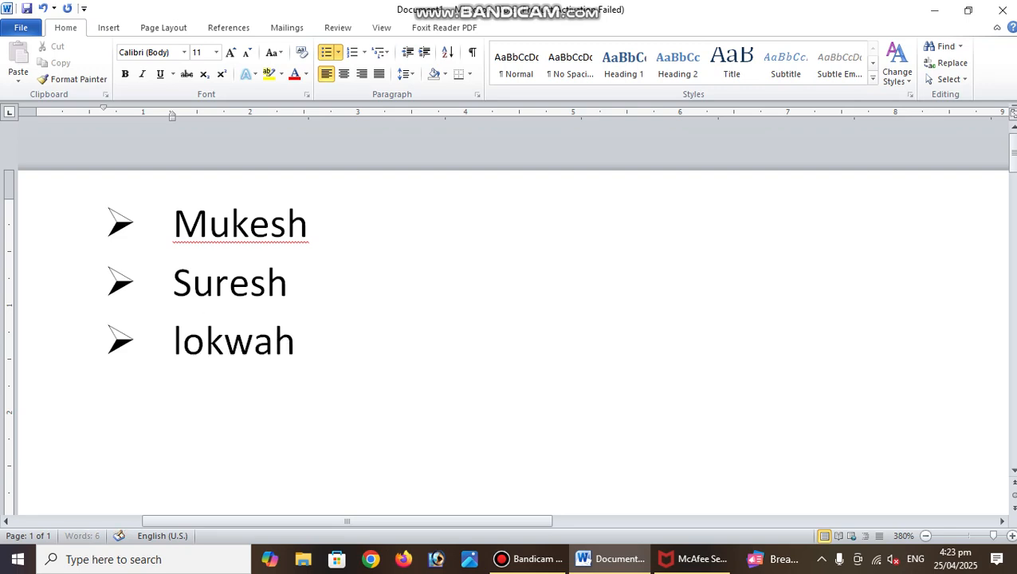
{"action": "key", "text": "BackSpace"}
{"action": "key", "text": "BackSpace"}
{"action": "key", "text": "BackSpace"}
{"action": "type", "text": "wah"}
{"action": "key", "text": "BackSpace"}
{"action": "key", "text": "BackSpace"}
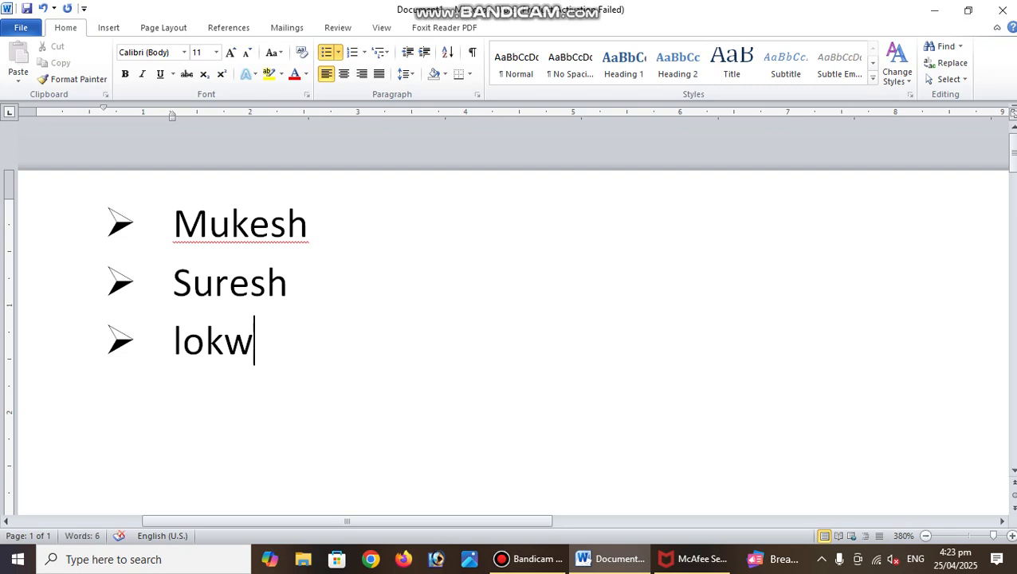
{"action": "type", "text": "\\"}
{"action": "key", "text": "BackSpace"}
{"action": "key", "text": "BackSpace"}
{"action": "key", "text": "BackSpace"}
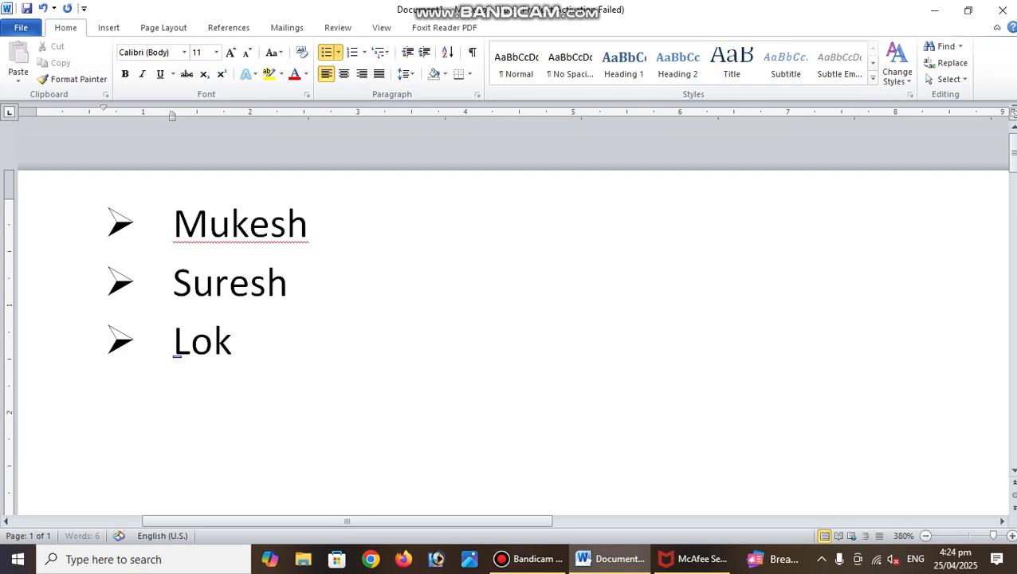
{"action": "type", "text": "kesh"}
{"action": "key", "text": "Return"}
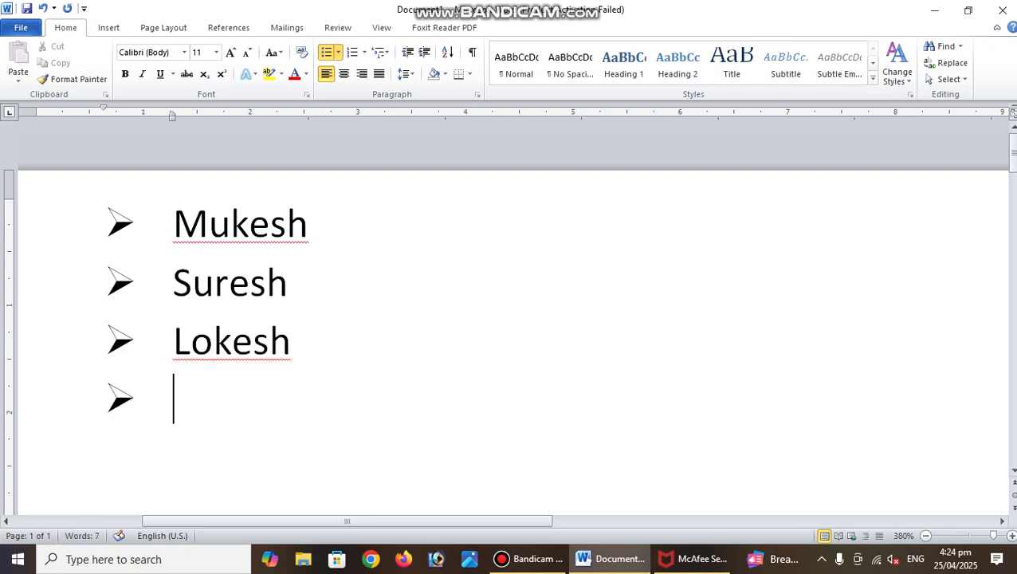
{"action": "type", "text": "sohan"}
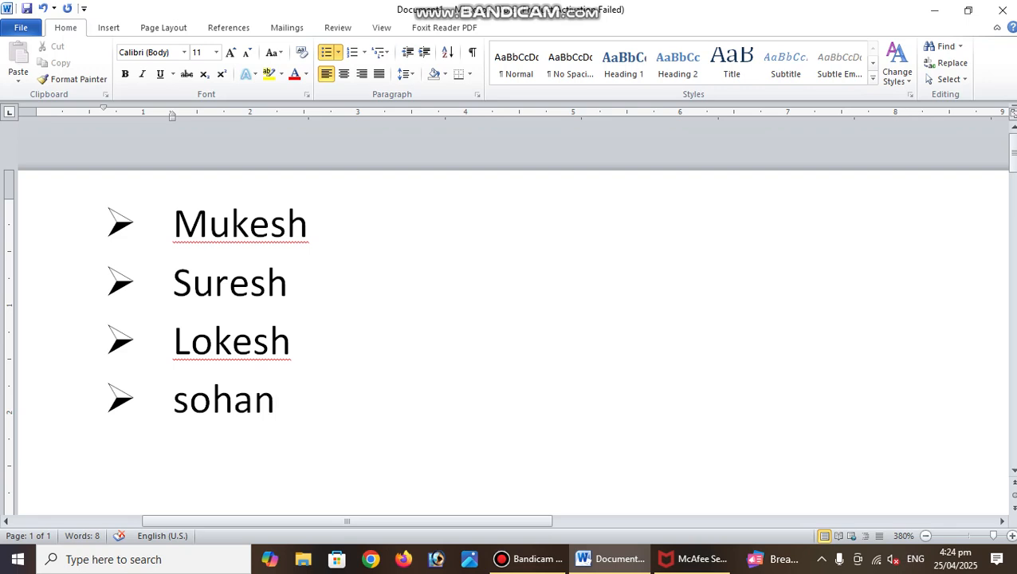
- Preview the check mark bullet on the list and reapply the arrowhead bullet
{"action": "scroll", "coordinate": [345, 216], "scroll_direction": "down", "scroll_amount": 1}
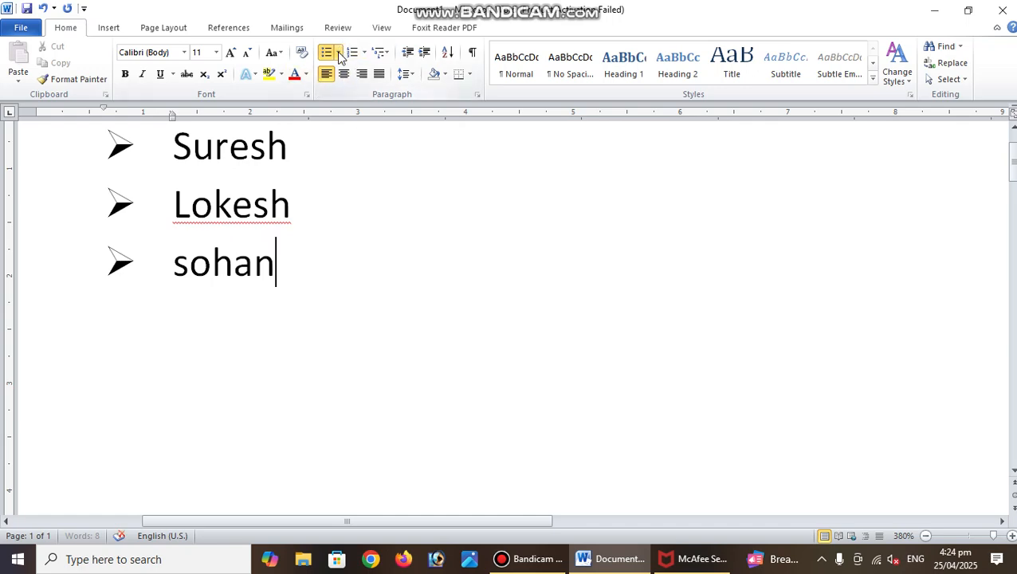
{"action": "scroll", "coordinate": [331, 243], "scroll_direction": "up", "scroll_amount": 1}
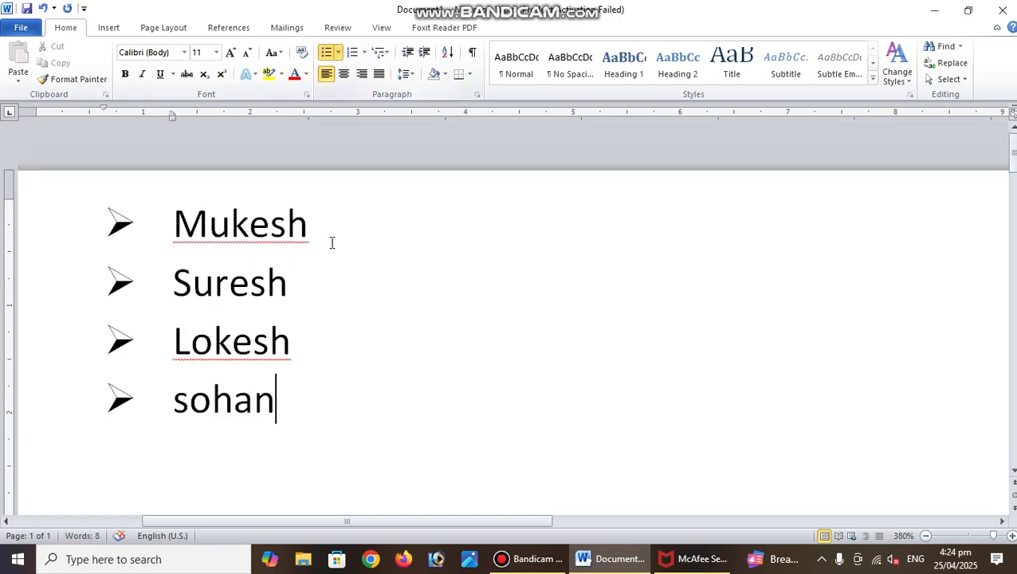
{"action": "left_click", "coordinate": [338, 52]}
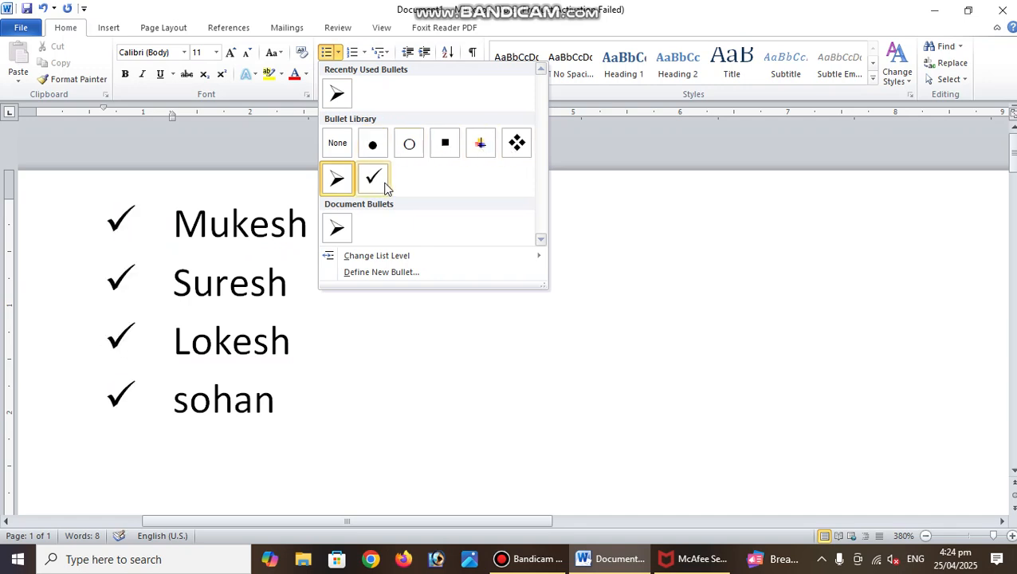
{"action": "left_click", "coordinate": [338, 230]}
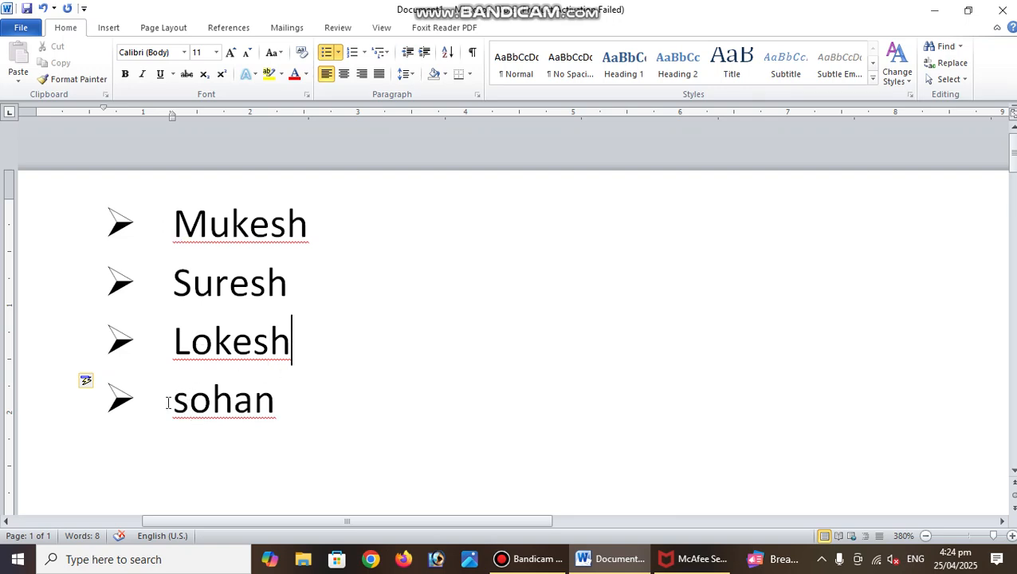
- Remove the bullet from the fourth list item by setting its bullet style to None
{"action": "left_click_drag", "start_coordinate": [168, 403], "coordinate": [284, 403]}
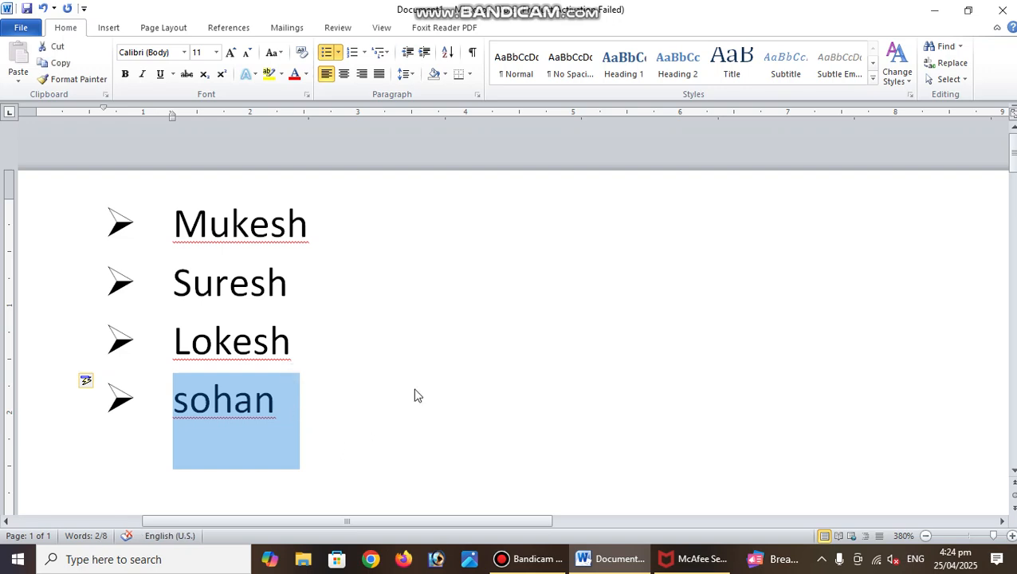
{"action": "left_click", "coordinate": [338, 53]}
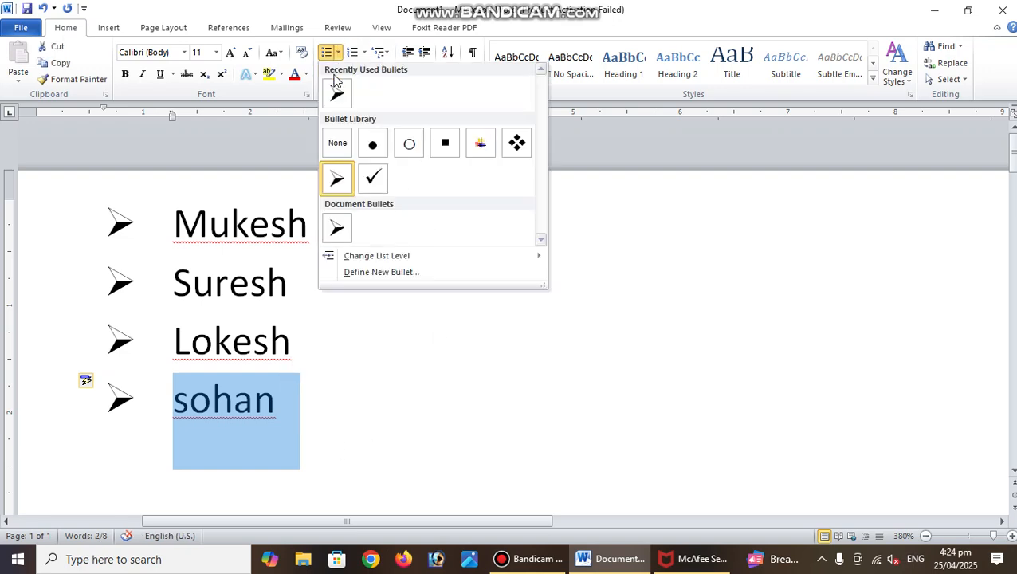
{"action": "left_click", "coordinate": [338, 144]}
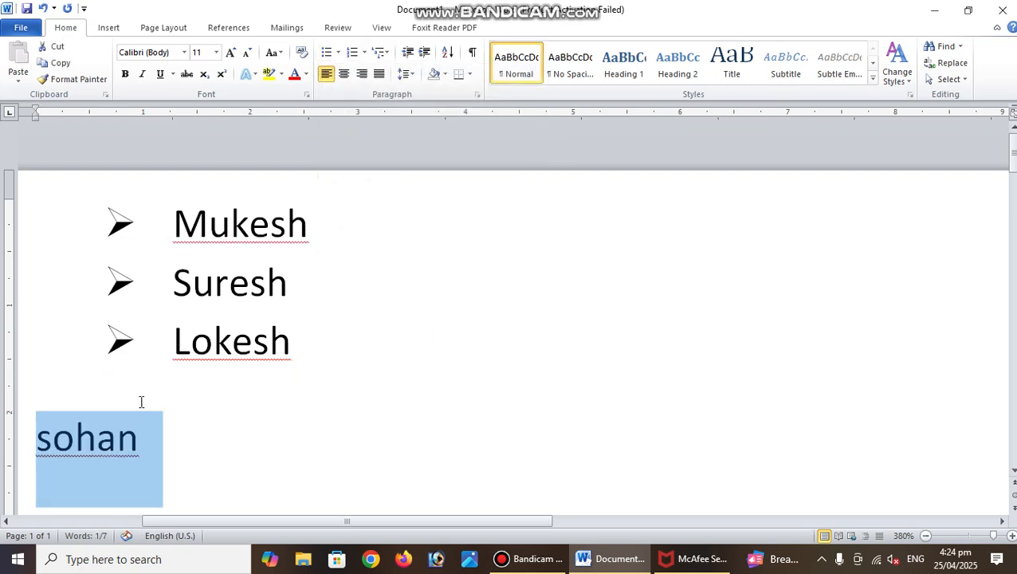
{"action": "left_click", "coordinate": [141, 399]}
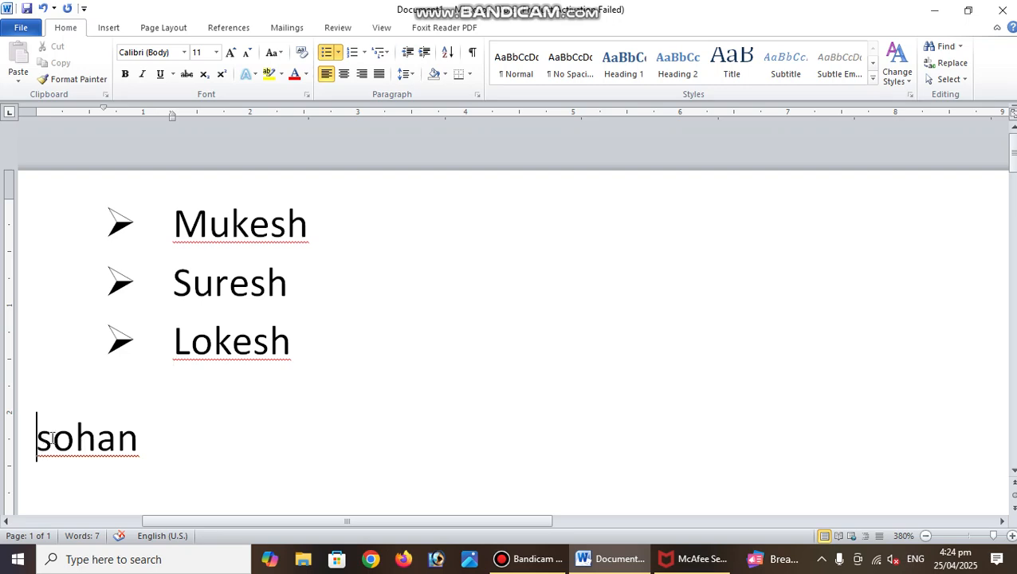
- Apply the arrowhead bullet to the unbulleted fourth name so it rejoins the list
{"action": "left_click_drag", "start_coordinate": [41, 444], "coordinate": [137, 438]}
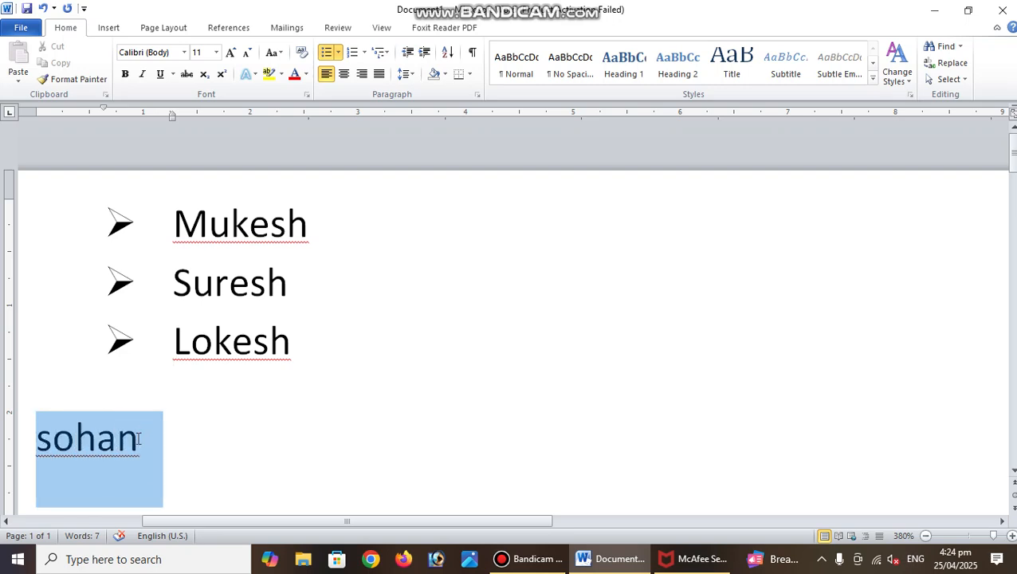
{"action": "left_click", "coordinate": [339, 52]}
{"action": "left_click", "coordinate": [335, 180]}
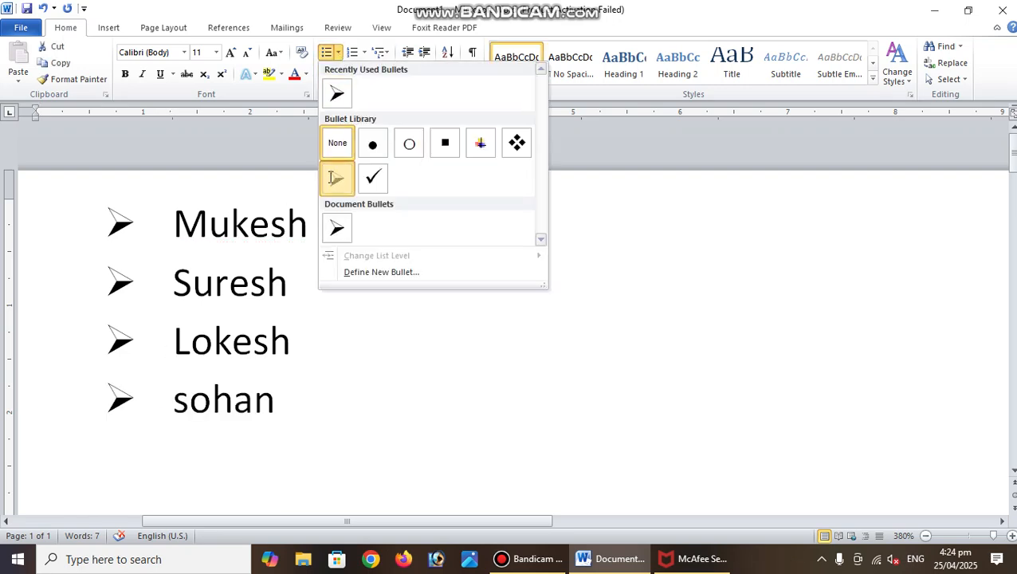
{"action": "left_click", "coordinate": [311, 403]}
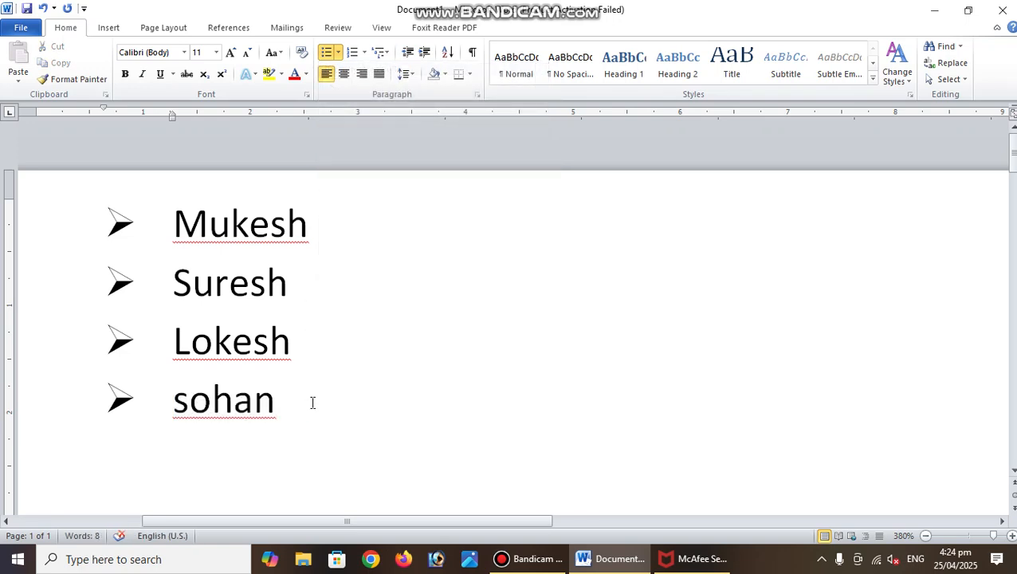
- Select all four list items and preview numbering formats such as uppercase Roman numerals without applying one
{"action": "left_click_drag", "start_coordinate": [176, 222], "coordinate": [279, 405]}
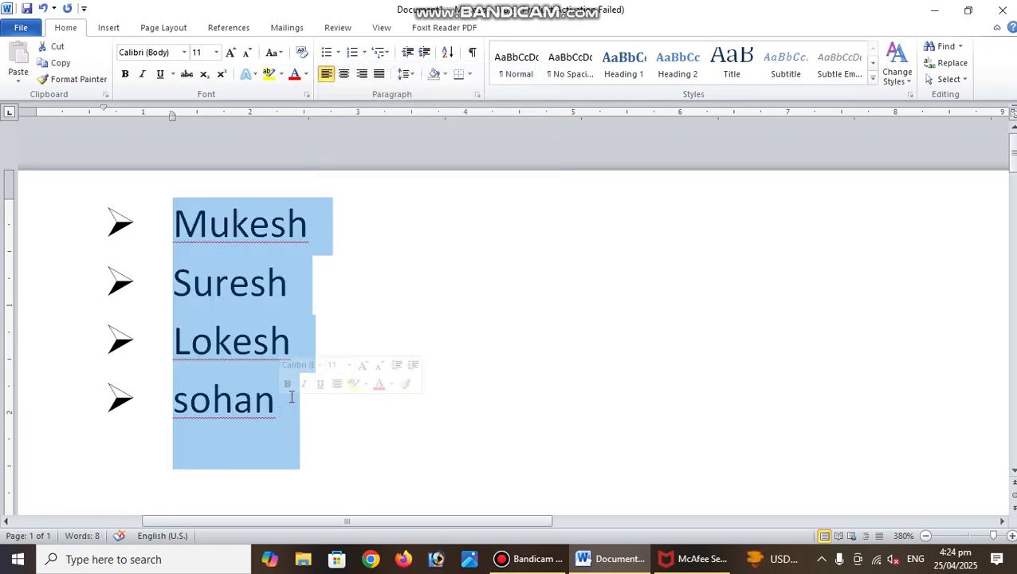
{"action": "left_click", "coordinate": [339, 53]}
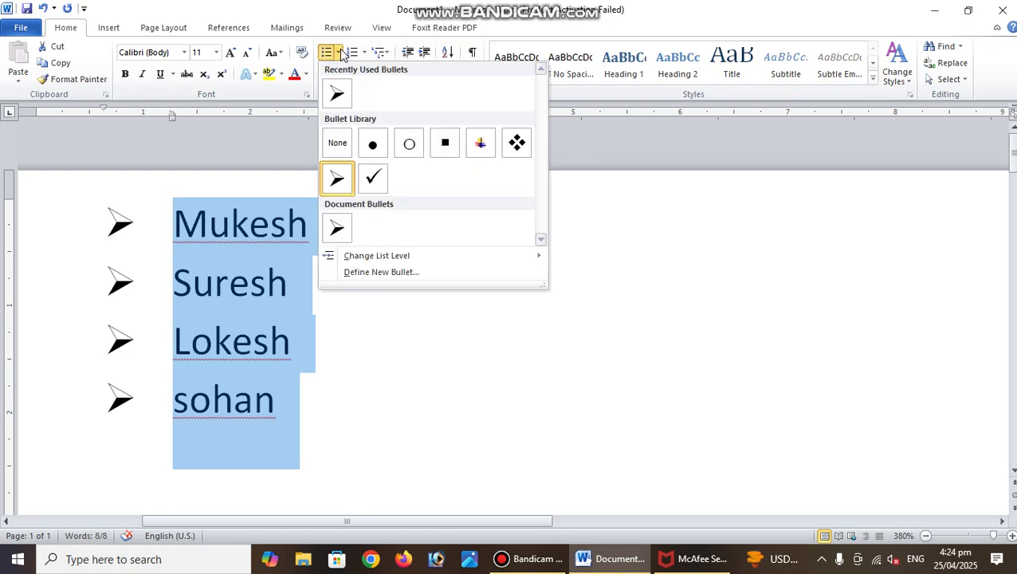
{"action": "left_click", "coordinate": [363, 52]}
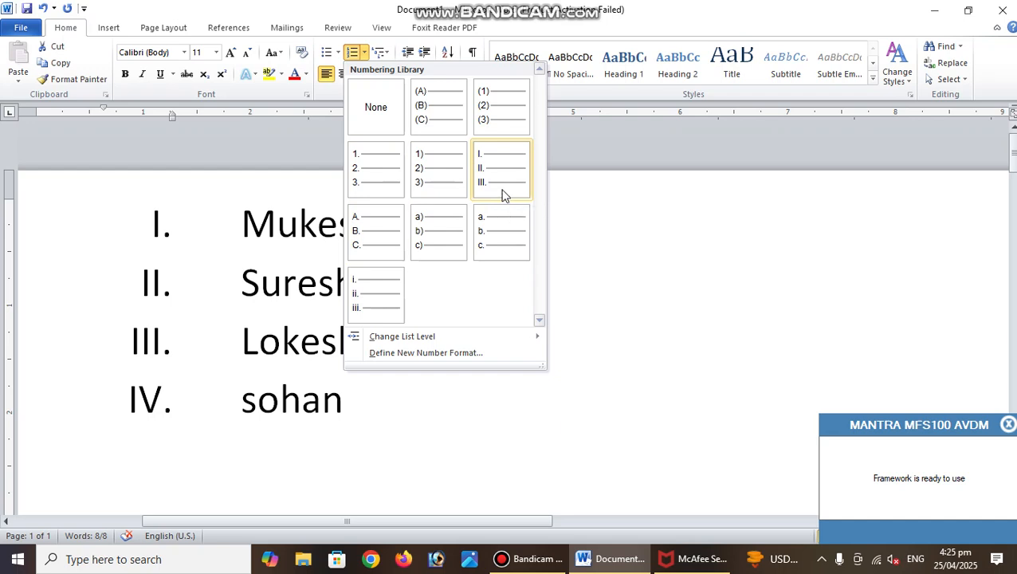
{"action": "left_click", "coordinate": [670, 290]}
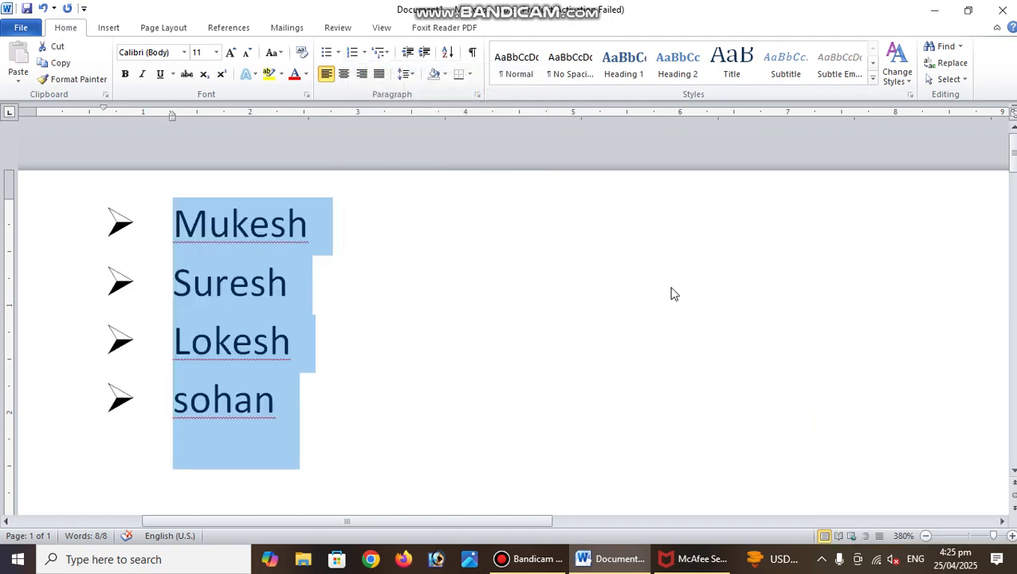
- Center-align the four selected list items on the page
{"action": "left_click", "coordinate": [344, 76]}
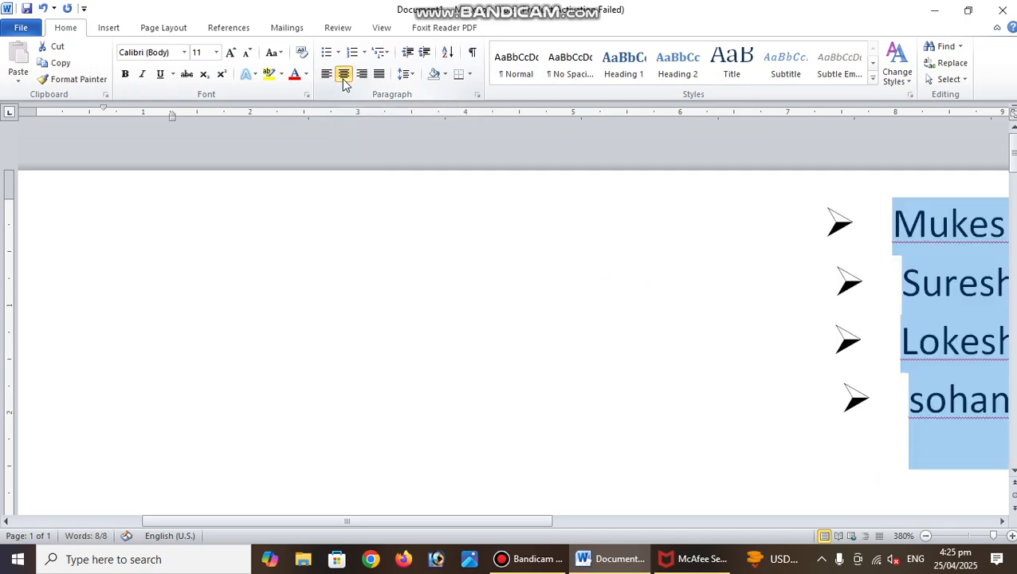
{"action": "left_click_drag", "start_coordinate": [456, 522], "coordinate": [842, 542]}
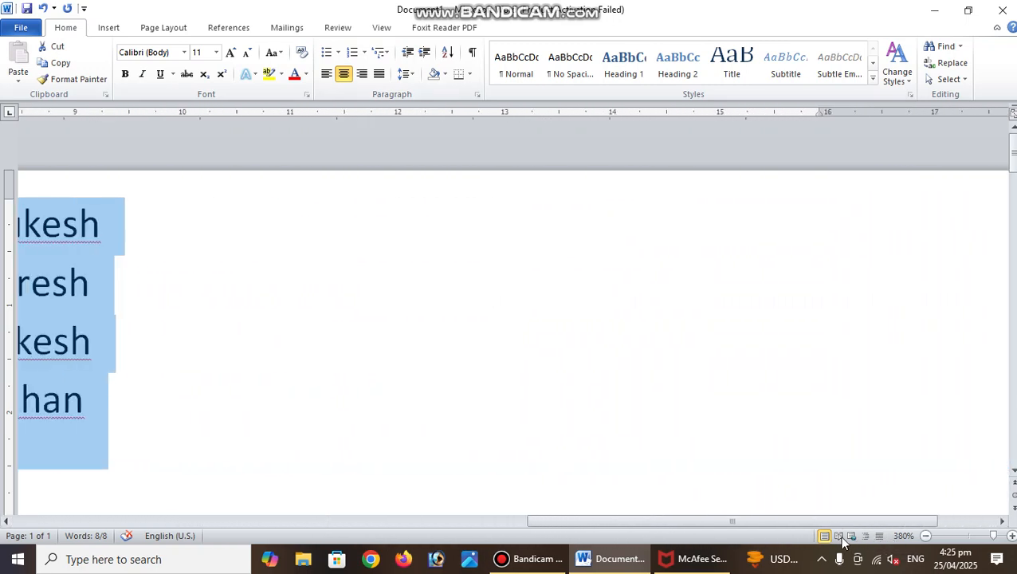
{"action": "left_click", "coordinate": [925, 538]}
{"action": "left_click", "coordinate": [926, 537]}
{"action": "left_click", "coordinate": [926, 538]}
{"action": "left_click", "coordinate": [926, 538]}
{"action": "left_click", "coordinate": [926, 537]}
{"action": "left_click", "coordinate": [926, 537]}
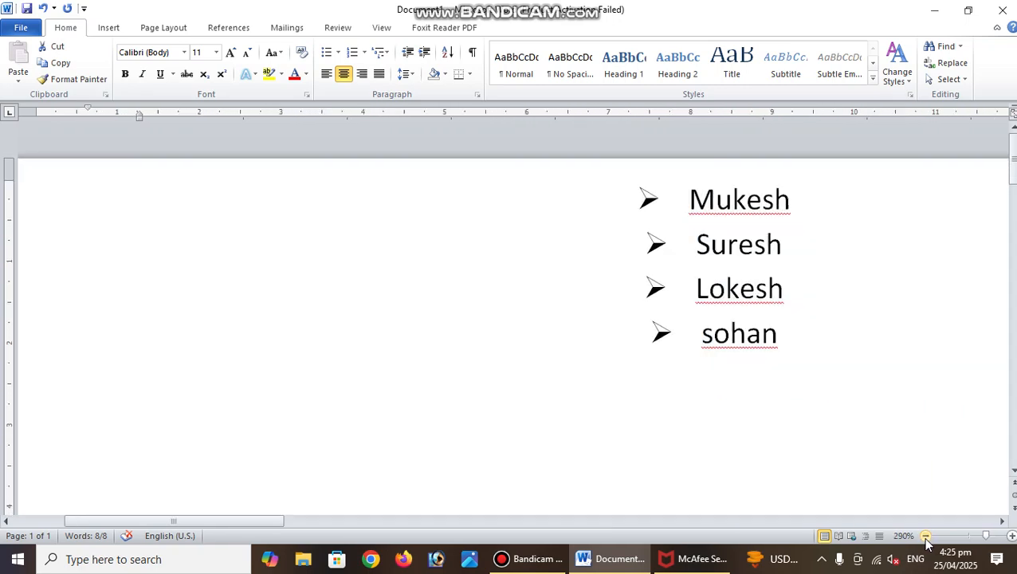
{"action": "left_click", "coordinate": [925, 538]}
{"action": "left_click", "coordinate": [926, 537]}
{"action": "left_click", "coordinate": [926, 537]}
{"action": "left_click", "coordinate": [903, 535]}
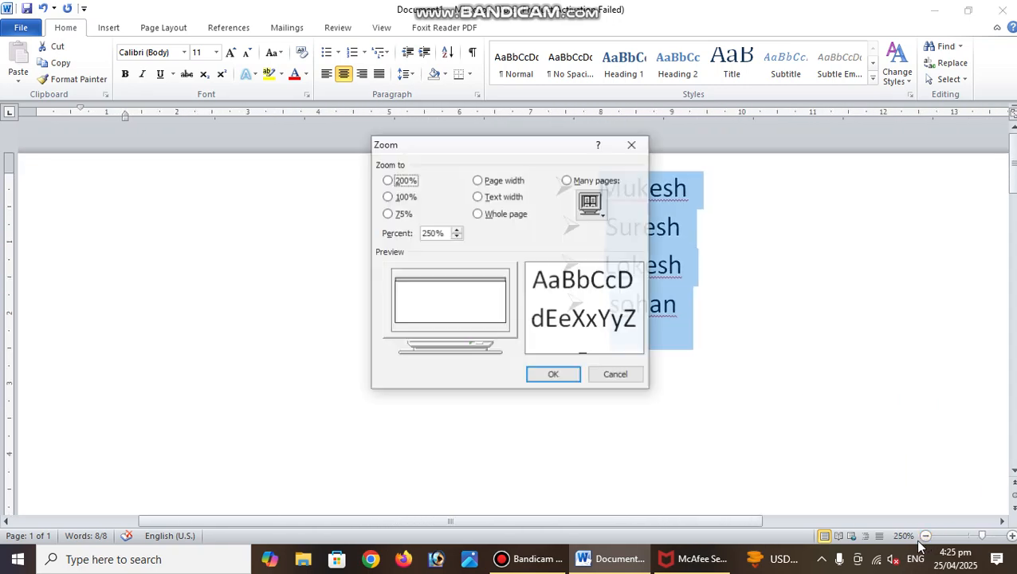
{"action": "left_click", "coordinate": [616, 376]}
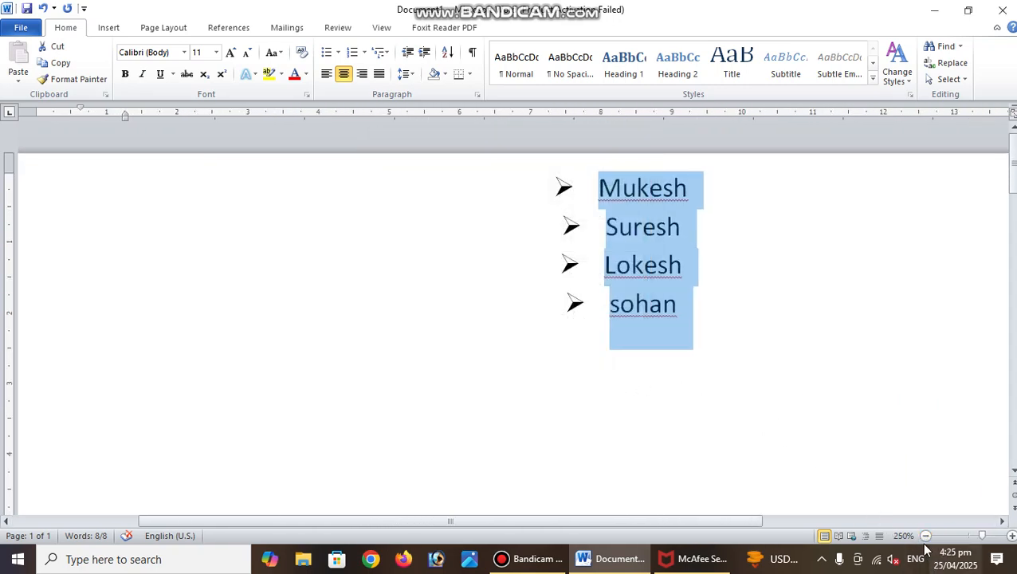
- Cycle the four selected list items through right, left and center alignment, ending with Justify
{"action": "left_click", "coordinate": [970, 536]}
{"action": "left_click_drag", "start_coordinate": [970, 537], "coordinate": [962, 536]}
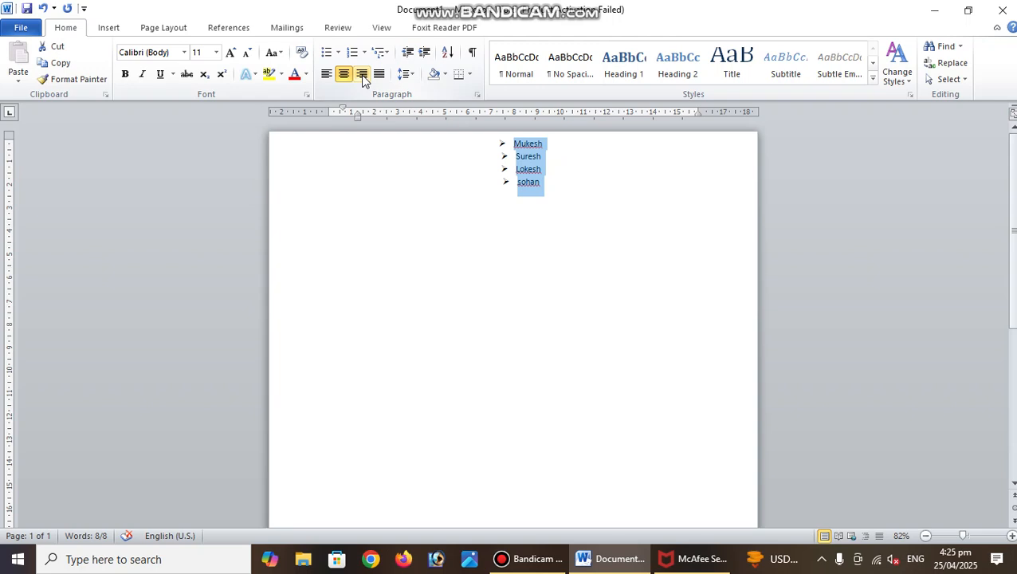
{"action": "left_click", "coordinate": [363, 75]}
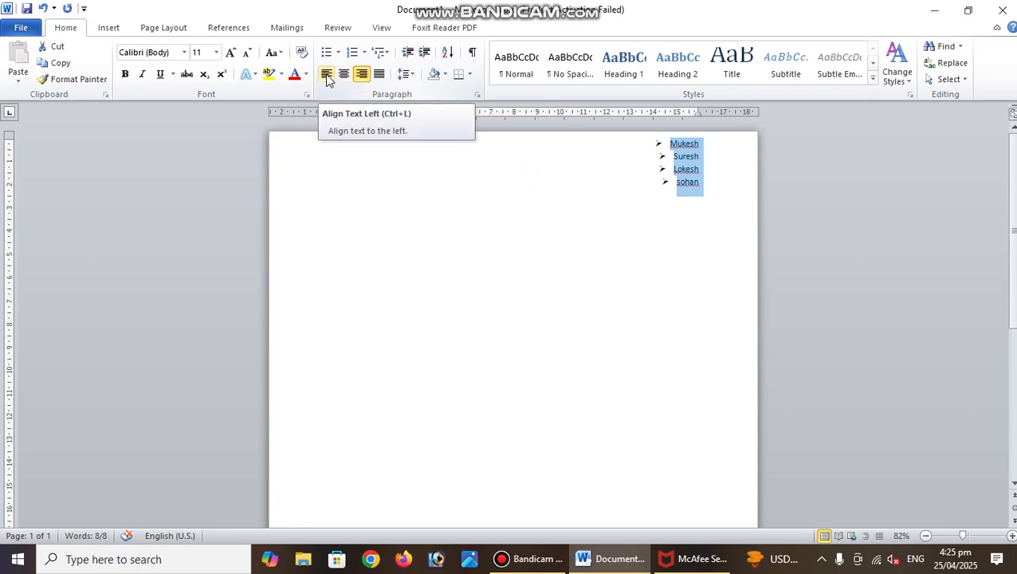
{"action": "left_click", "coordinate": [327, 74]}
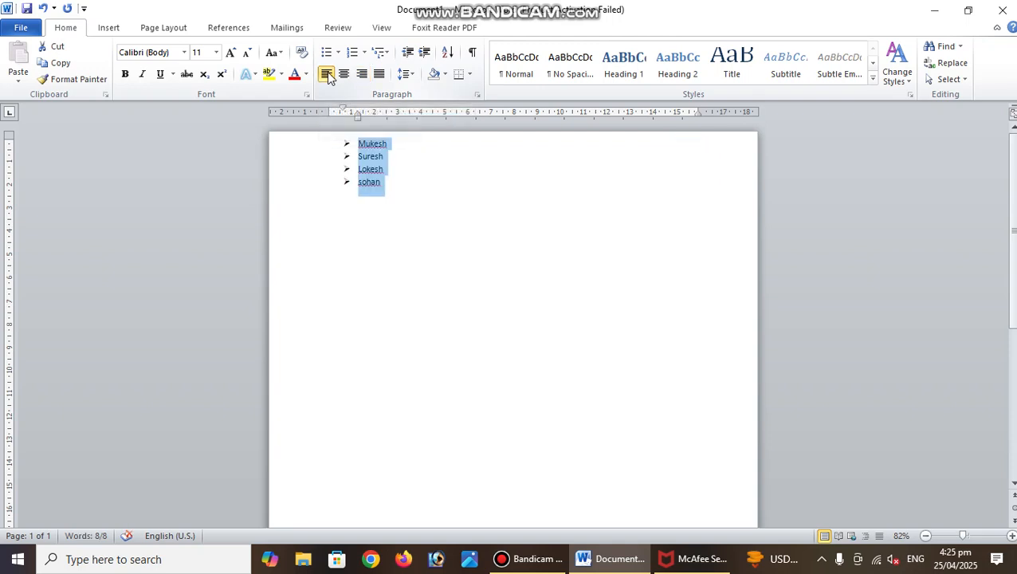
{"action": "left_click", "coordinate": [347, 75]}
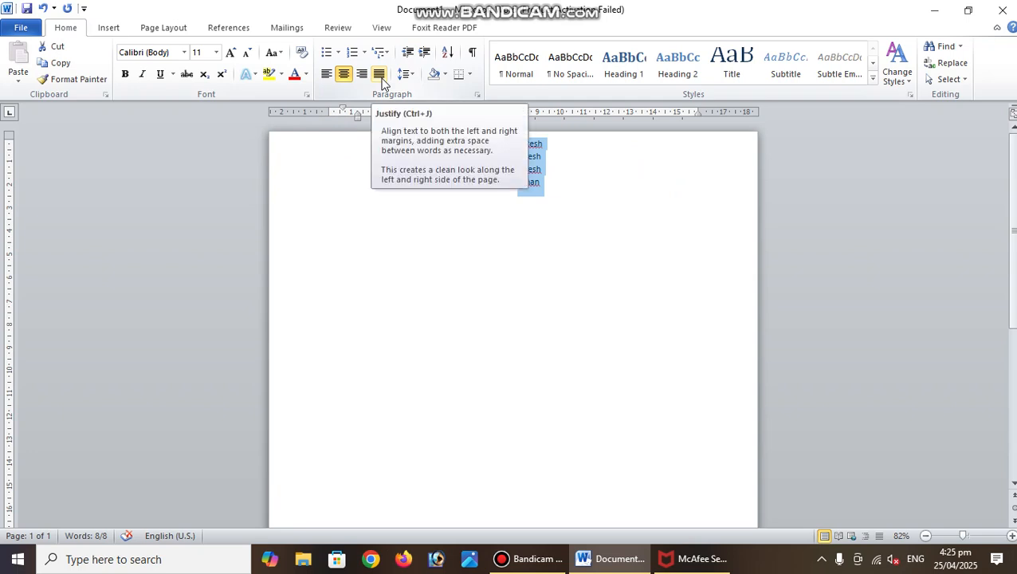
{"action": "left_click", "coordinate": [380, 77]}
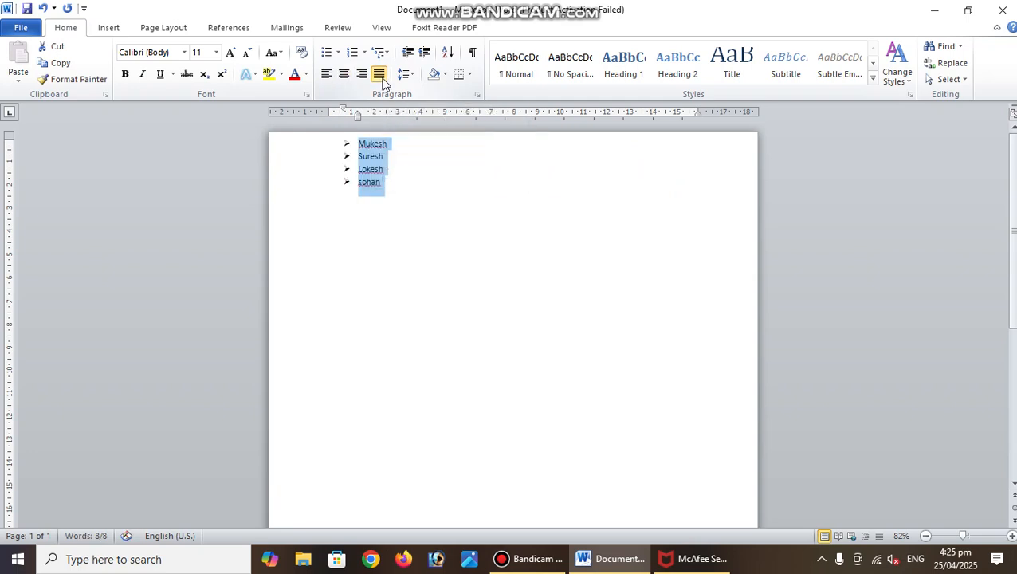
{"action": "left_click", "coordinate": [410, 167]}
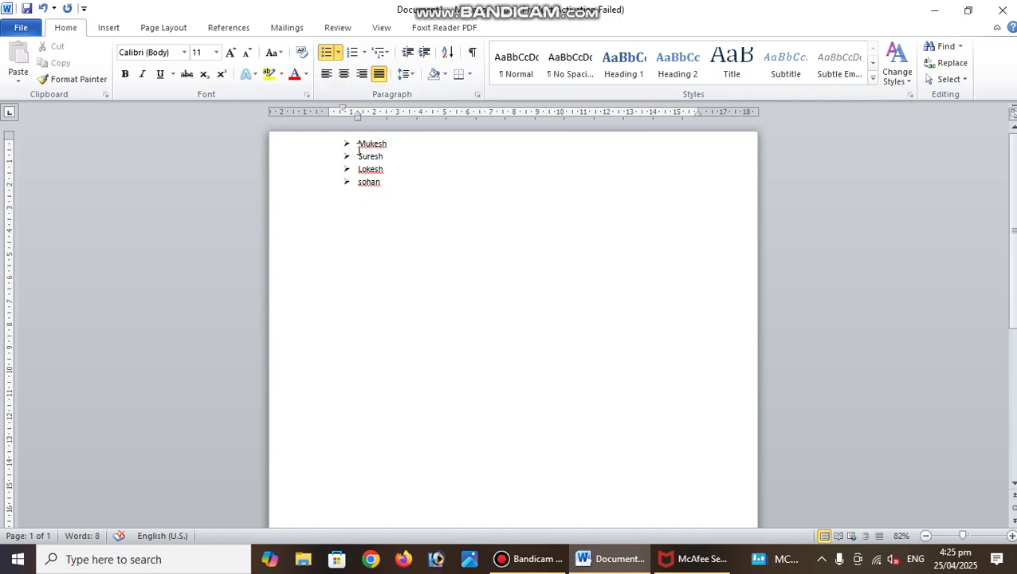
- Select all four list items and set their line spacing to 3.0
{"action": "left_click_drag", "start_coordinate": [358, 144], "coordinate": [388, 182]}
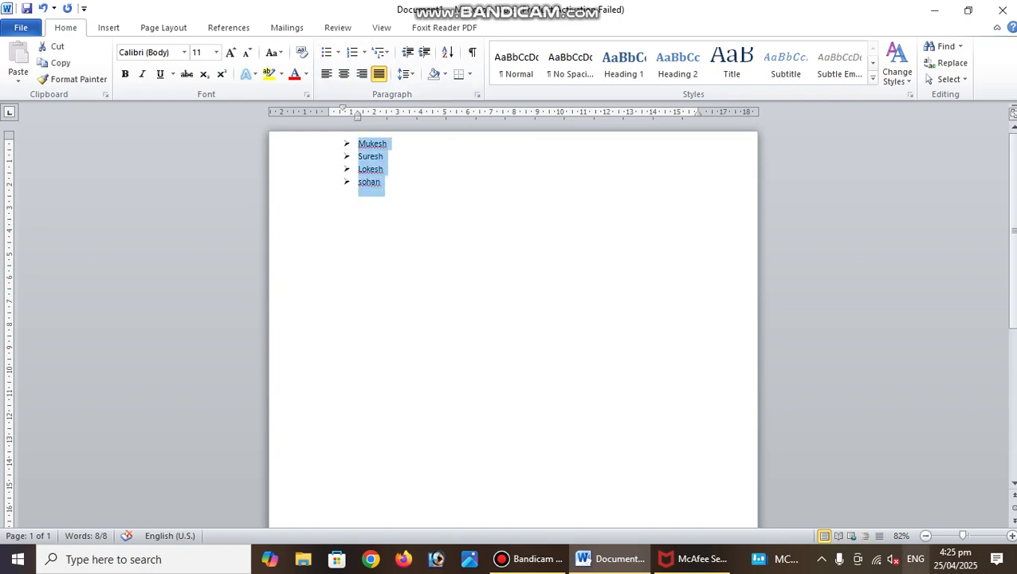
{"action": "left_click", "coordinate": [1011, 536]}
{"action": "left_click", "coordinate": [1011, 536]}
{"action": "left_click", "coordinate": [1011, 536]}
{"action": "left_click", "coordinate": [1011, 535]}
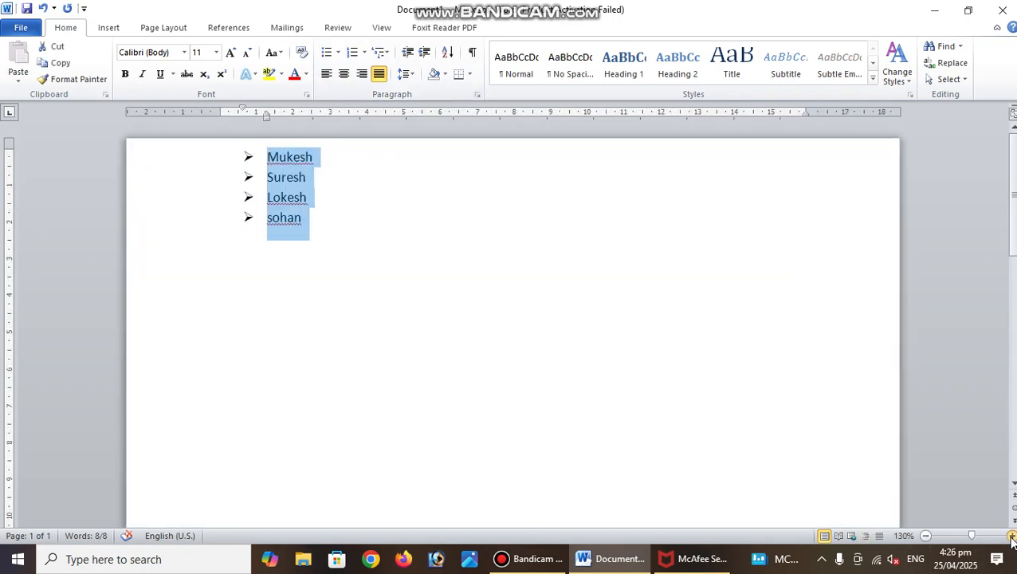
{"action": "left_click", "coordinate": [1011, 535]}
{"action": "left_click", "coordinate": [1011, 536]}
{"action": "left_click", "coordinate": [1011, 535]}
{"action": "left_click", "coordinate": [445, 320]}
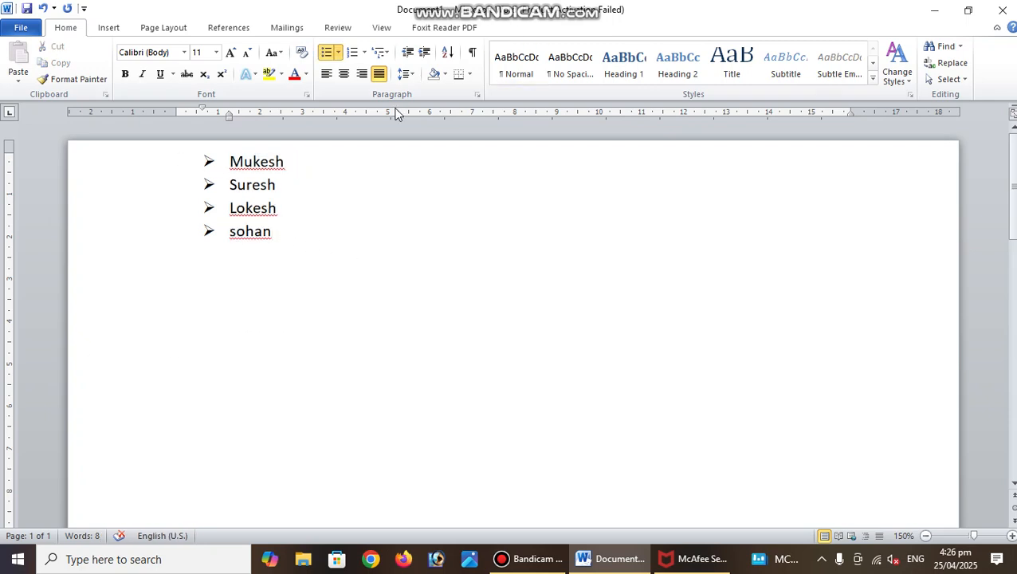
{"action": "left_click_drag", "start_coordinate": [226, 162], "coordinate": [268, 233]}
{"action": "left_click", "coordinate": [411, 74]}
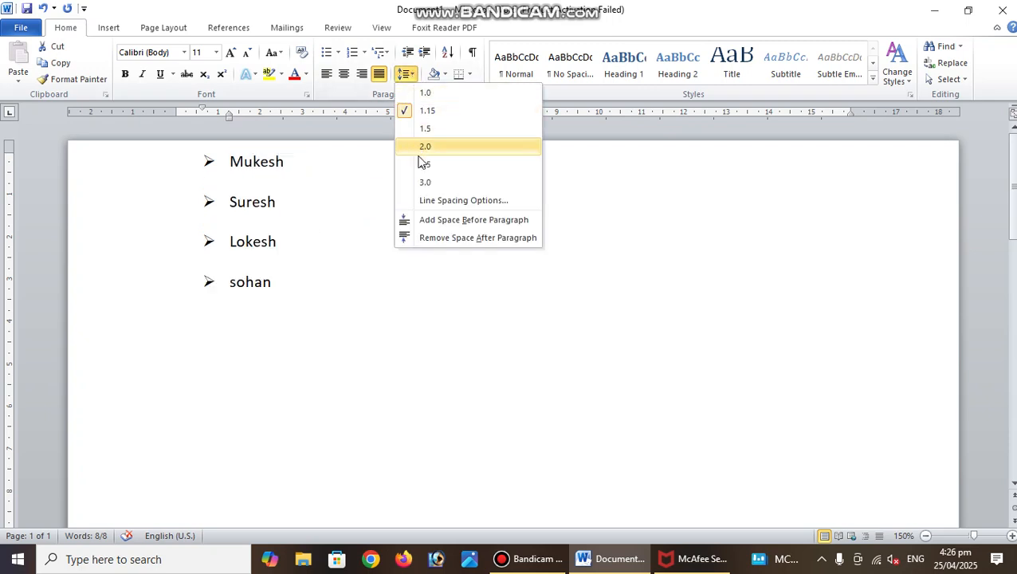
{"action": "left_click", "coordinate": [423, 183]}
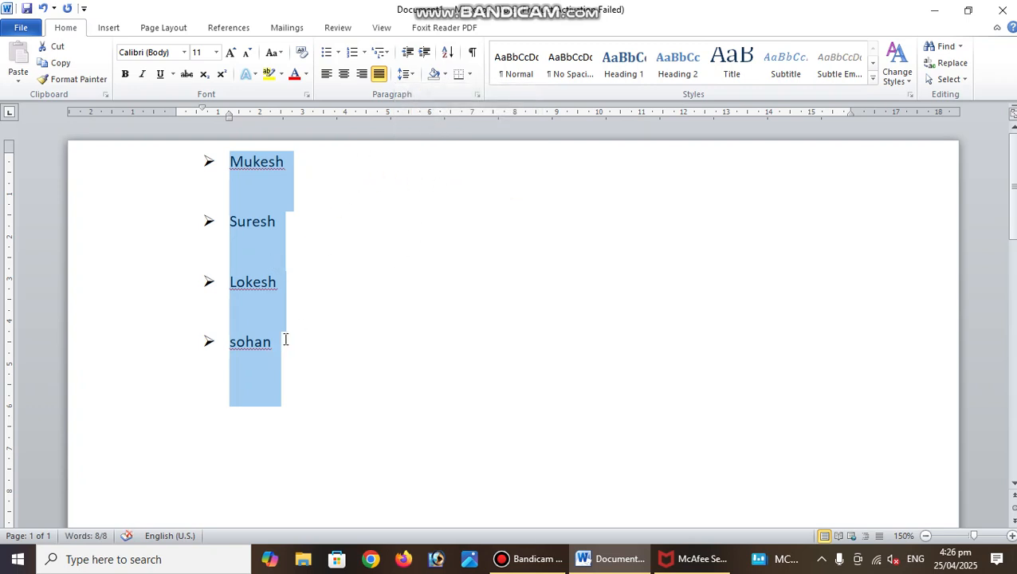
- Remove the space after paragraph from the four list items
{"action": "left_click", "coordinate": [408, 77]}
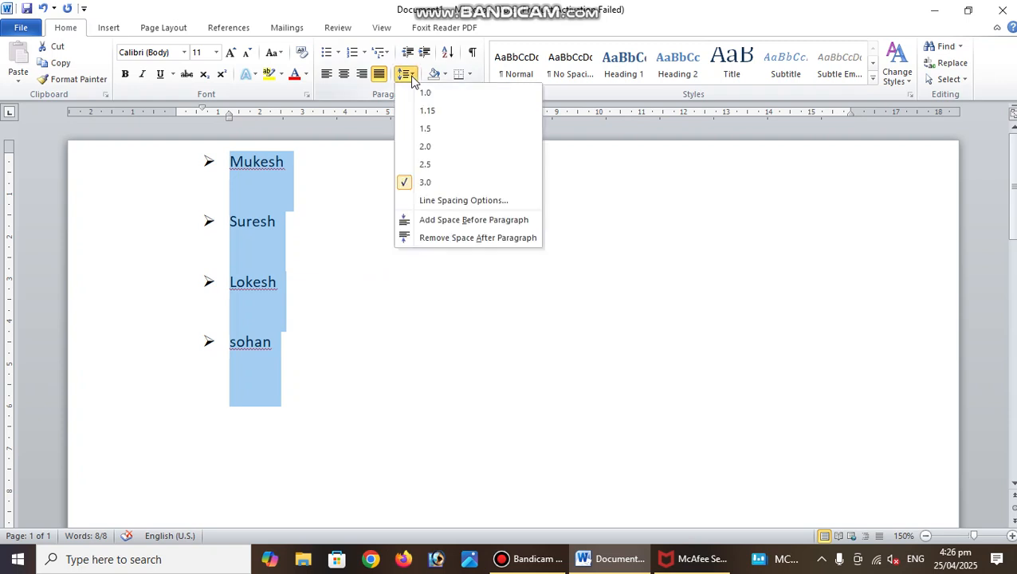
{"action": "left_click", "coordinate": [432, 240]}
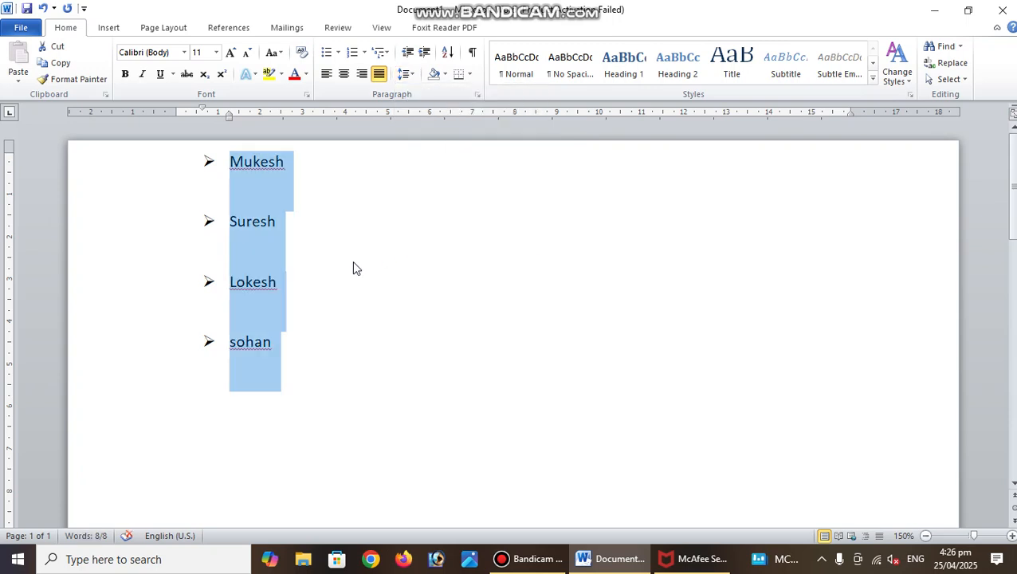
{"action": "left_click", "coordinate": [349, 263]}
{"action": "left_click_drag", "start_coordinate": [227, 160], "coordinate": [280, 333]}
{"action": "left_click", "coordinate": [499, 341]}
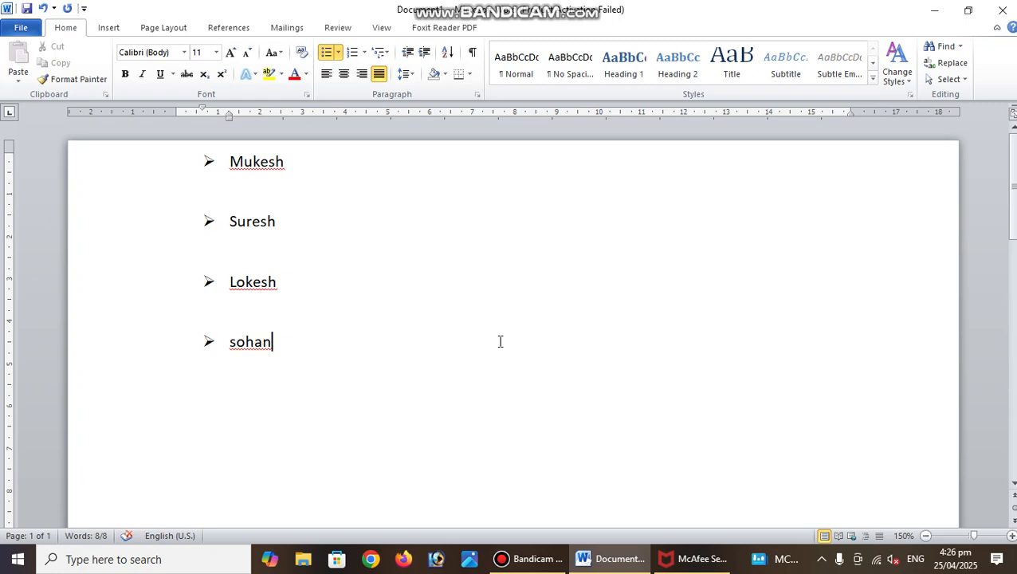
- Reduce the line spacing of all four list items to 1.15
{"action": "left_click", "coordinate": [411, 74]}
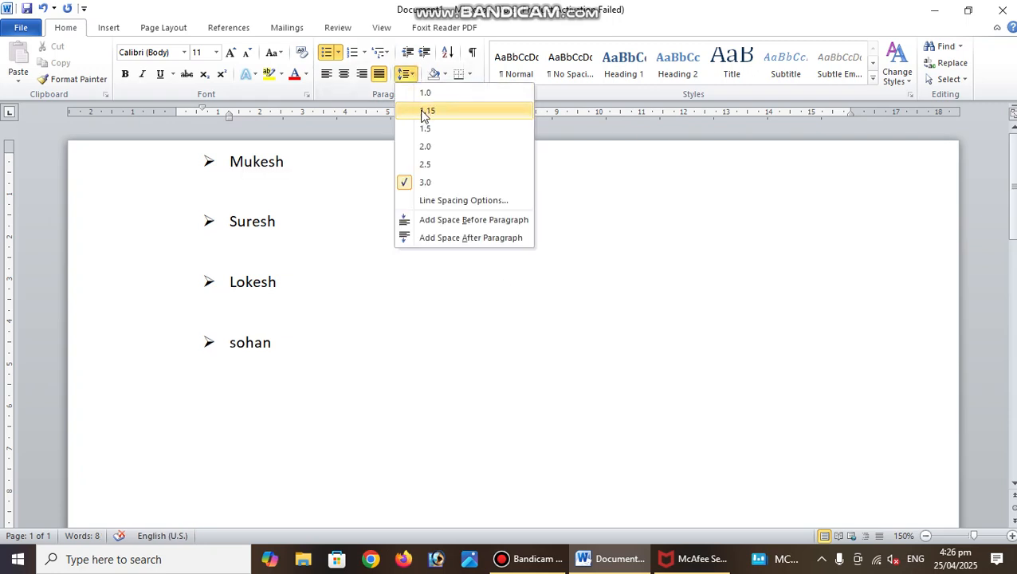
{"action": "left_click", "coordinate": [421, 113]}
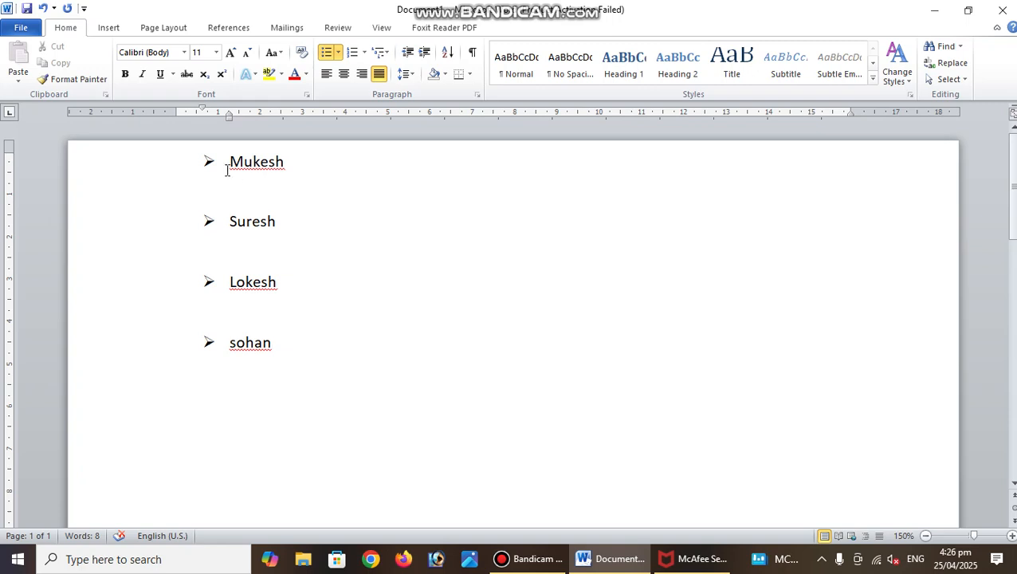
{"action": "left_click_drag", "start_coordinate": [206, 159], "coordinate": [273, 343]}
{"action": "left_click", "coordinate": [264, 192]}
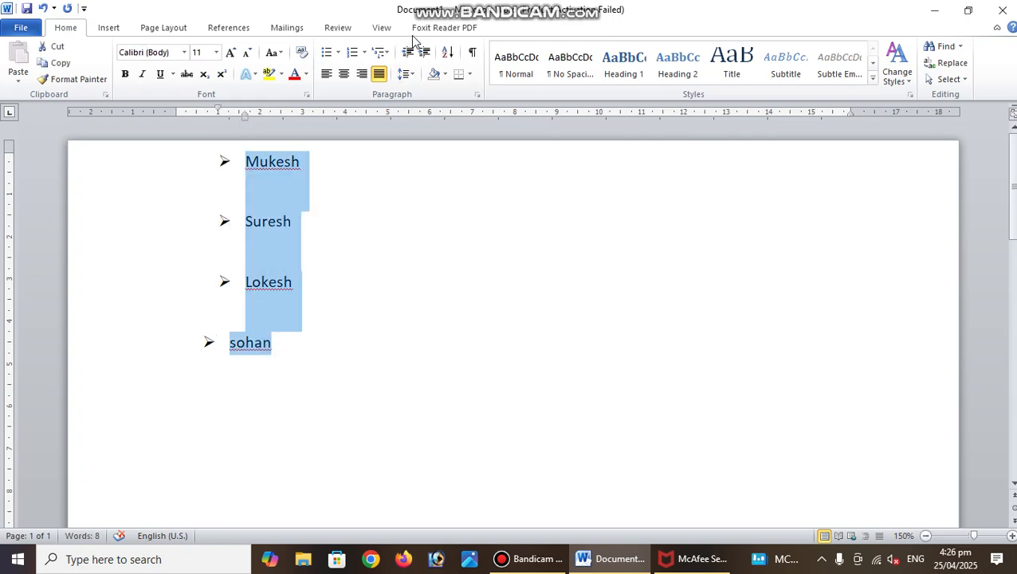
{"action": "left_click", "coordinate": [411, 76]}
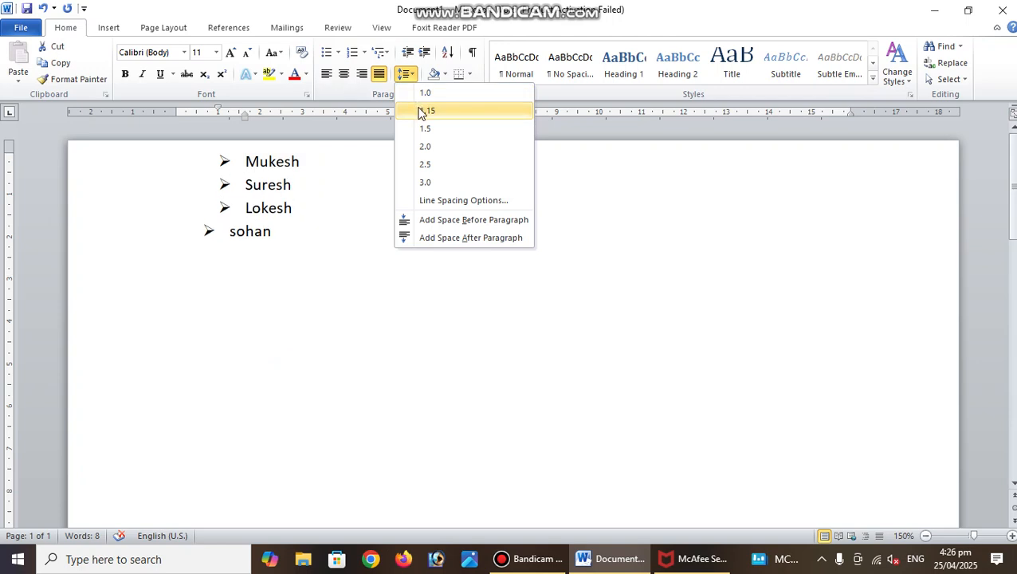
{"action": "left_click", "coordinate": [423, 111]}
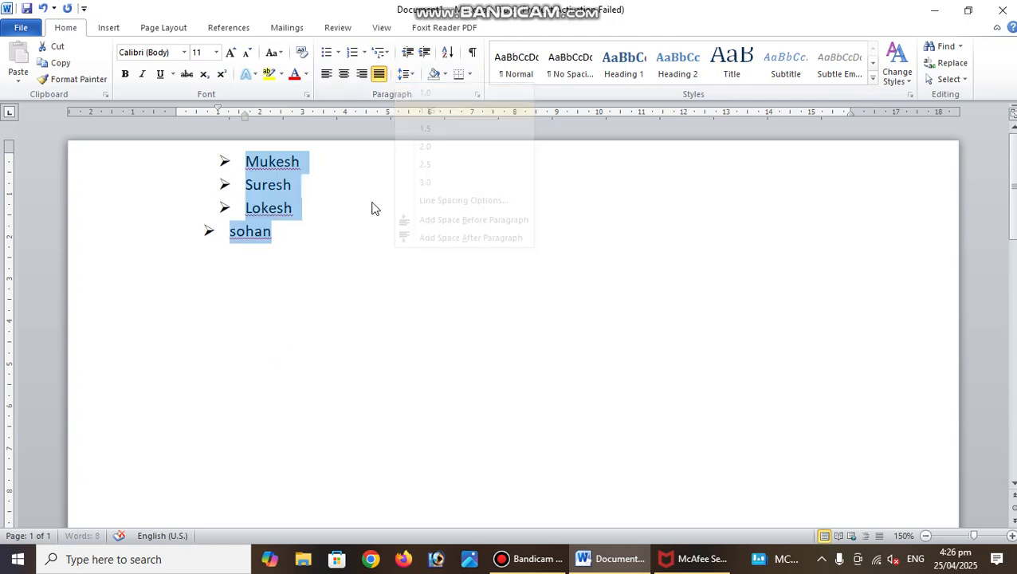
- Add leading space before the fourth name and remove its bullet
{"action": "left_click", "coordinate": [230, 234]}
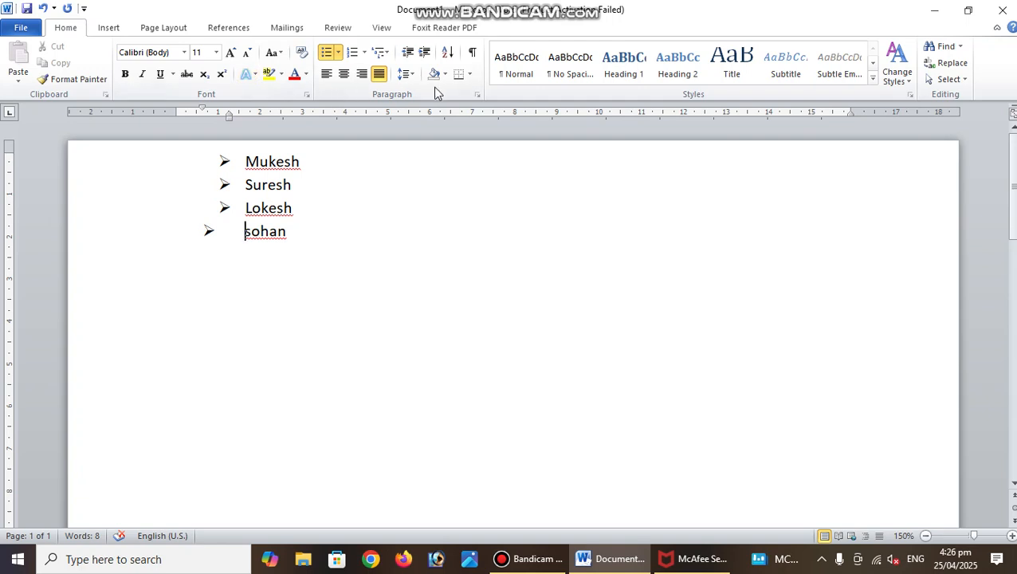
{"action": "left_click", "coordinate": [207, 231]}
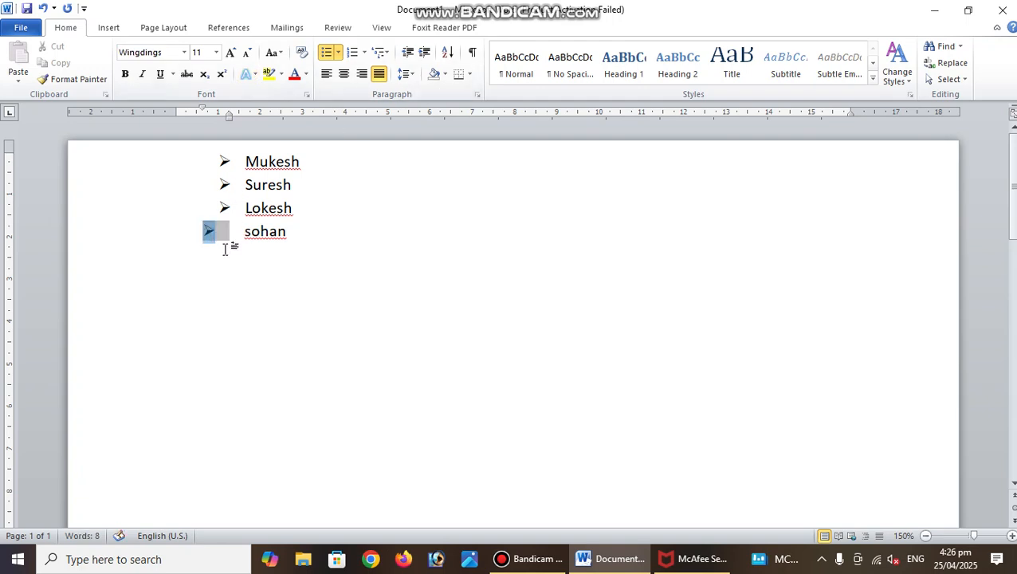
{"action": "key", "text": "BackSpace"}
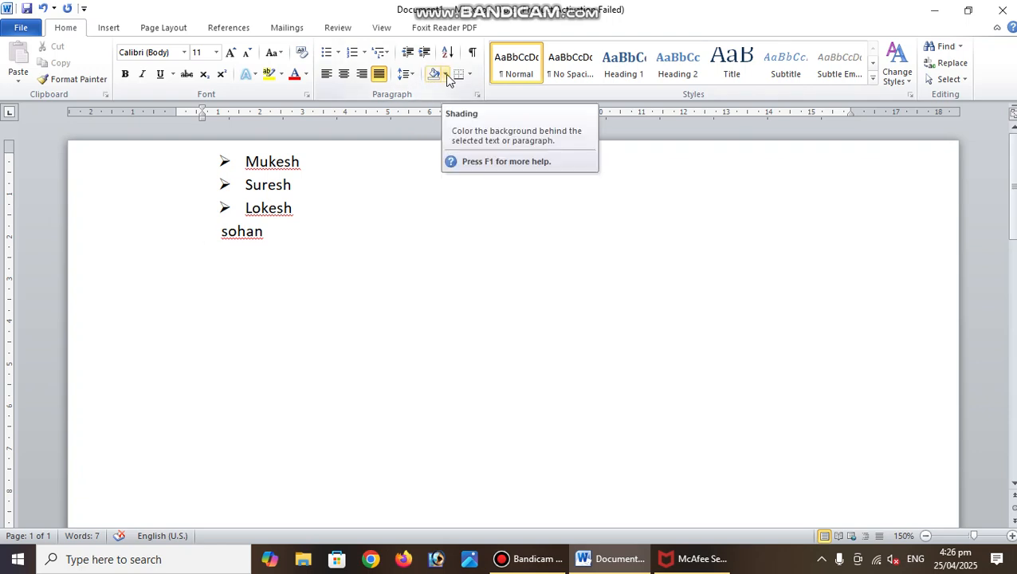
- Apply red paragraph shading to the third list item
{"action": "left_click", "coordinate": [446, 74]}
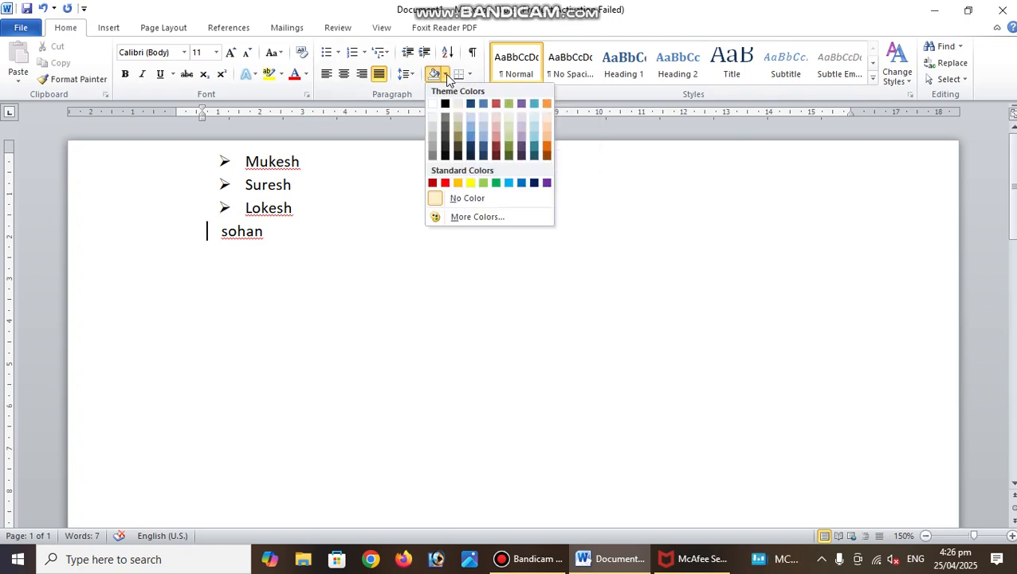
{"action": "left_click", "coordinate": [303, 323]}
{"action": "left_click_drag", "start_coordinate": [244, 208], "coordinate": [303, 208]}
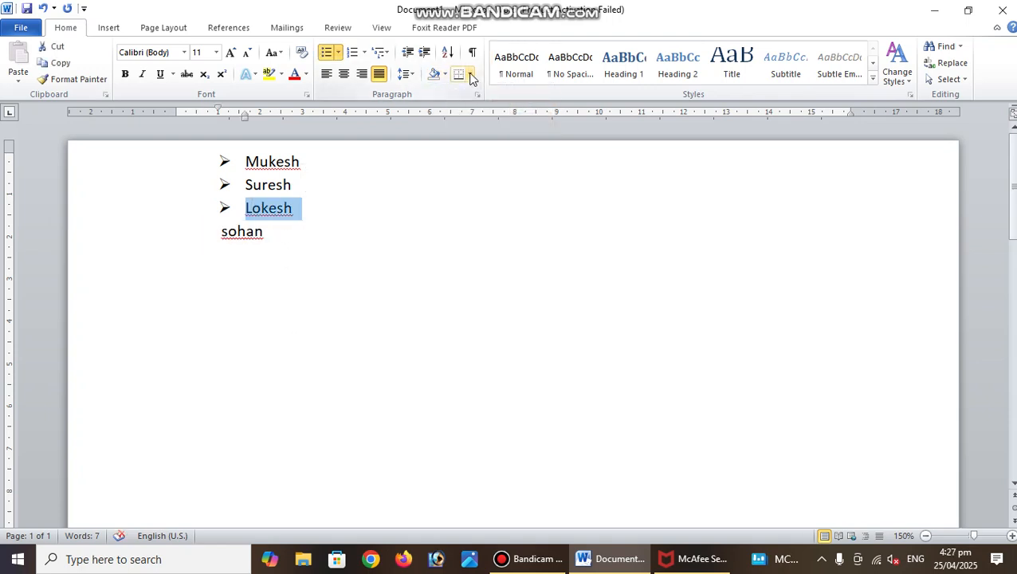
{"action": "left_click", "coordinate": [472, 75]}
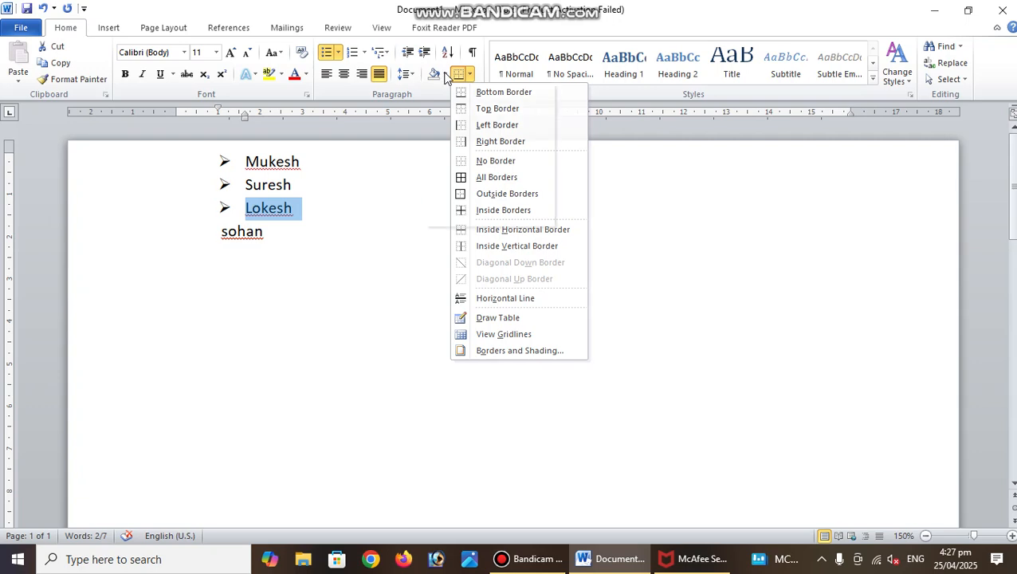
{"action": "left_click", "coordinate": [446, 75]}
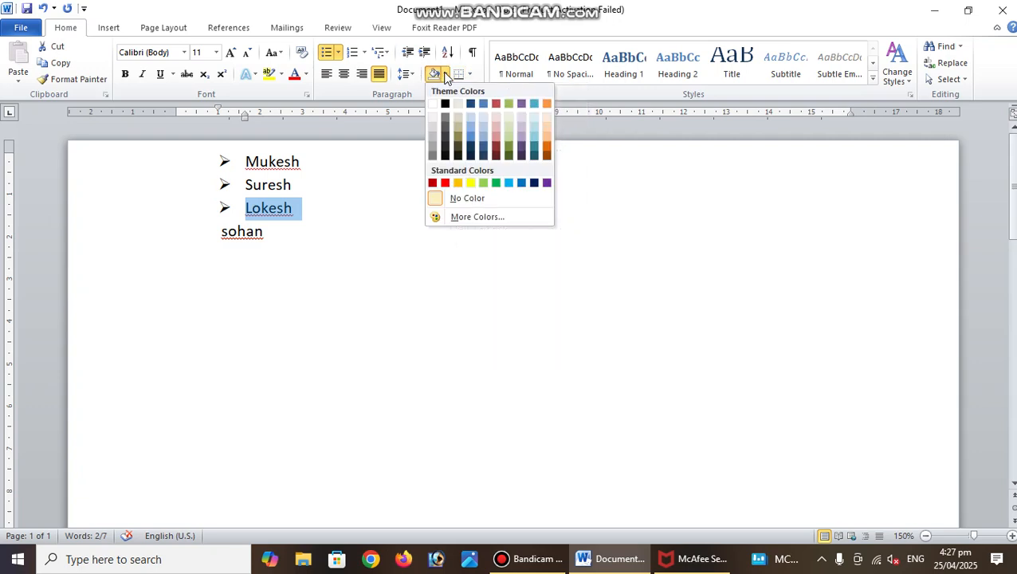
{"action": "left_click", "coordinate": [445, 184]}
{"action": "left_click", "coordinate": [393, 315]}
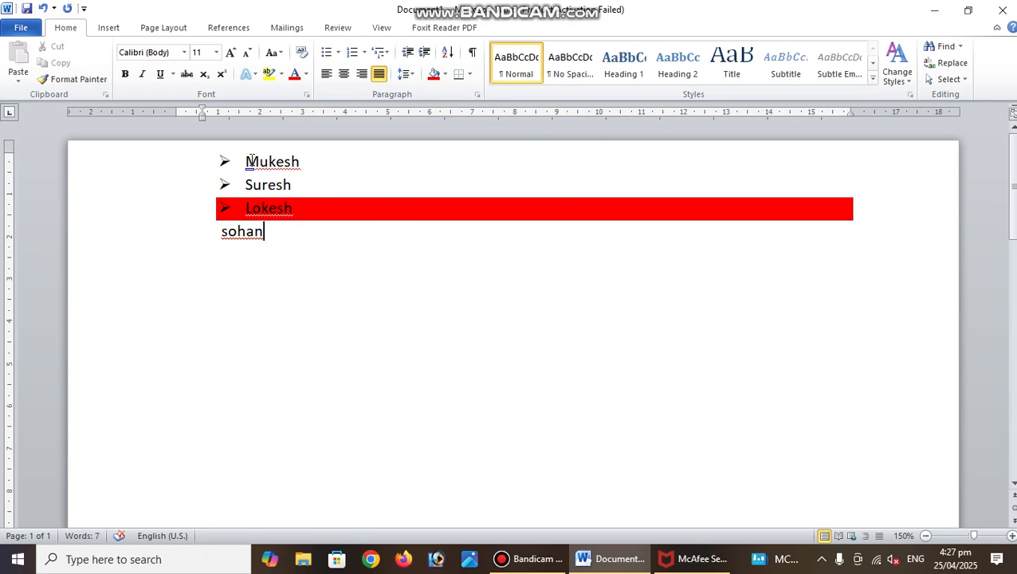
- Apply light green paragraph shading to the first list item
{"action": "left_click_drag", "start_coordinate": [247, 161], "coordinate": [308, 163]}
{"action": "left_click", "coordinate": [445, 75]}
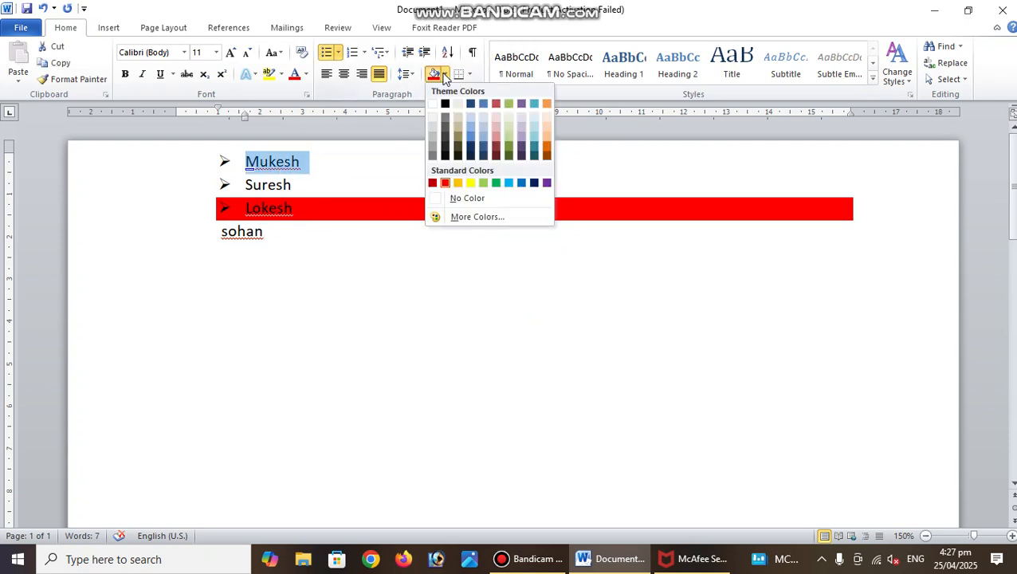
{"action": "left_click", "coordinate": [484, 183]}
{"action": "left_click", "coordinate": [321, 241]}
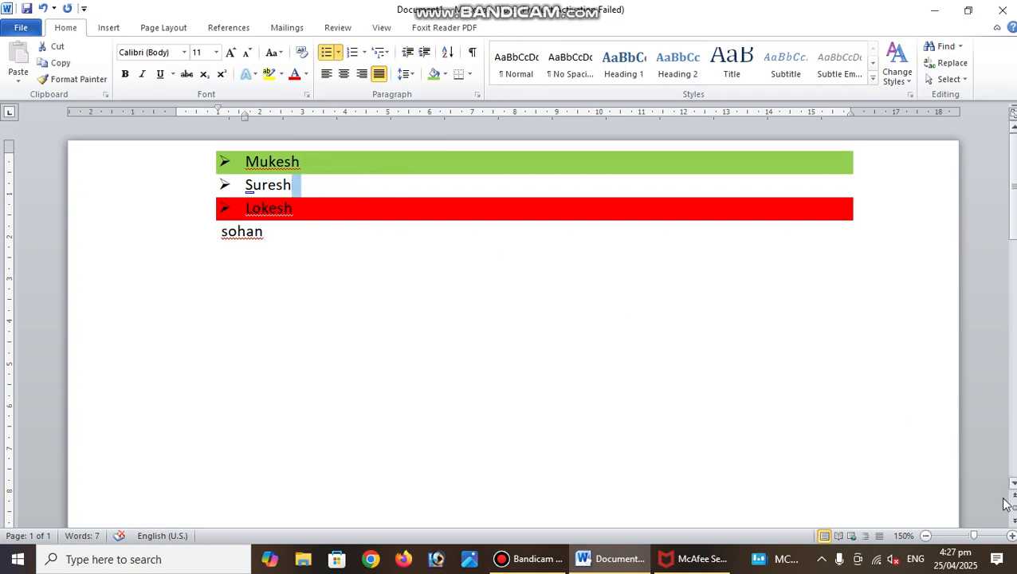
- Add a right border to the second list item's paragraph
{"action": "left_click", "coordinate": [1011, 536]}
{"action": "left_click", "coordinate": [1012, 536]}
{"action": "left_click", "coordinate": [1012, 536]}
{"action": "left_click", "coordinate": [1012, 536]}
{"action": "left_click", "coordinate": [1012, 535]}
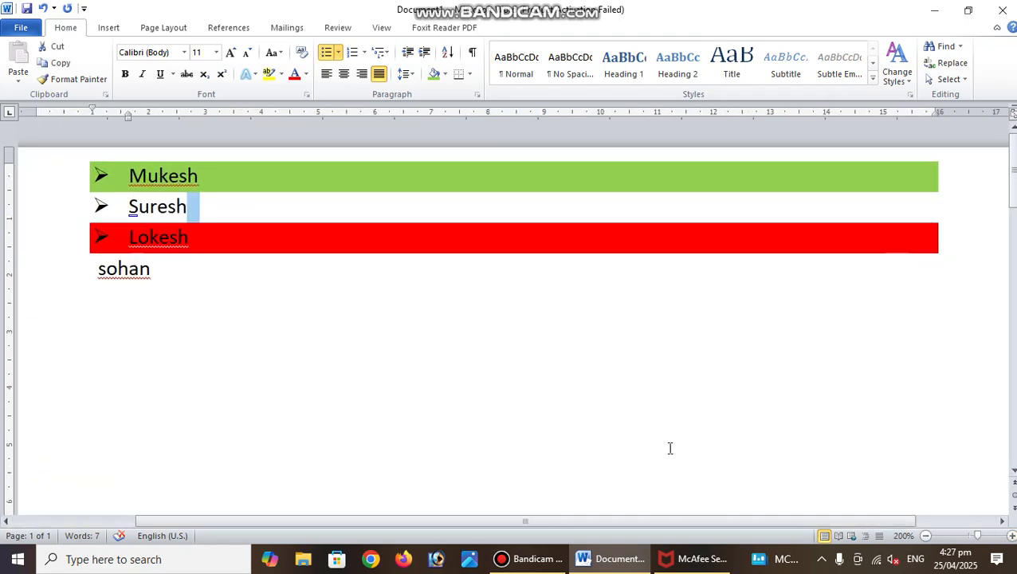
{"action": "left_click", "coordinate": [336, 256]}
{"action": "left_click", "coordinate": [195, 205]}
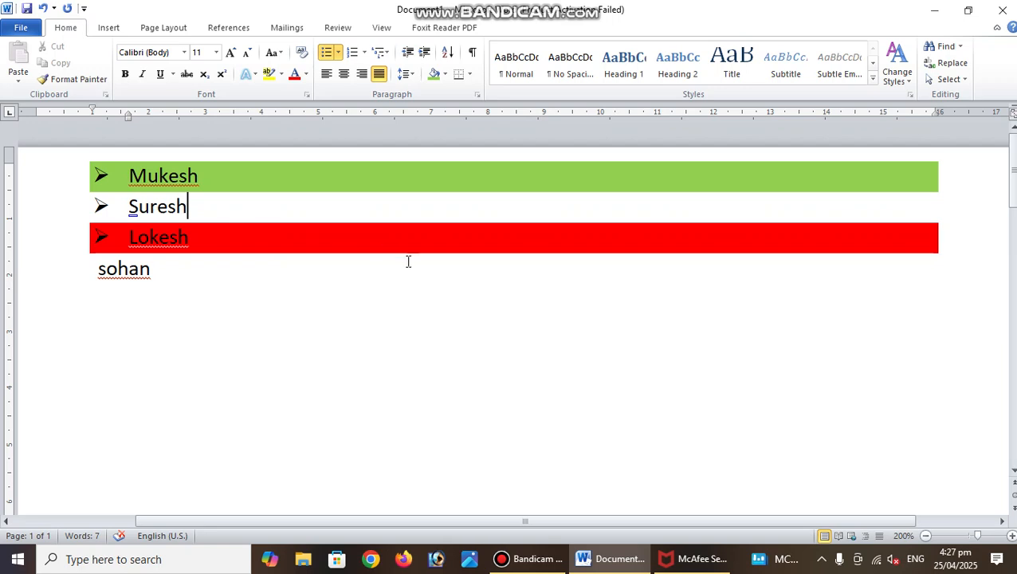
{"action": "left_click", "coordinate": [470, 74]}
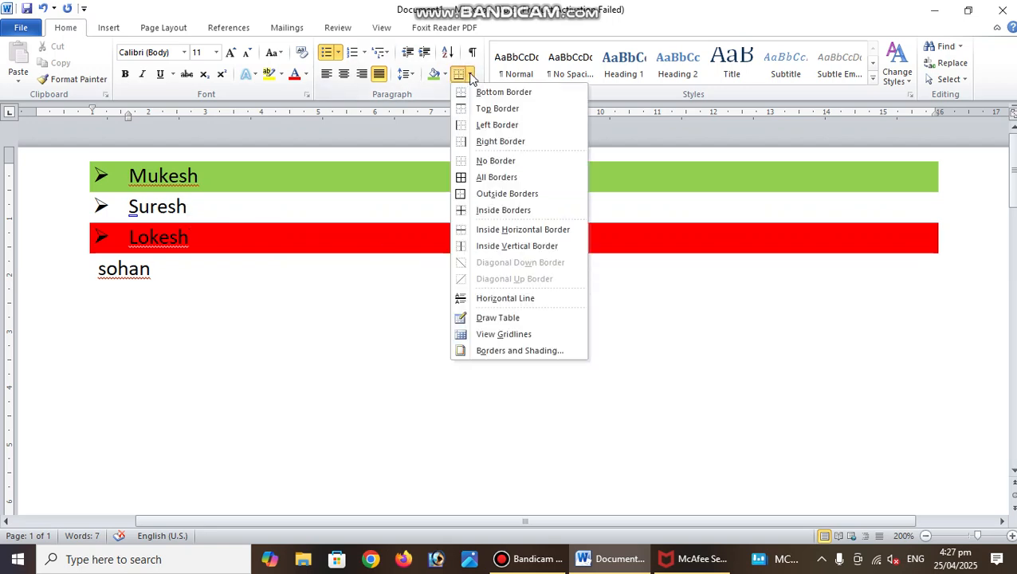
{"action": "left_click", "coordinate": [503, 149]}
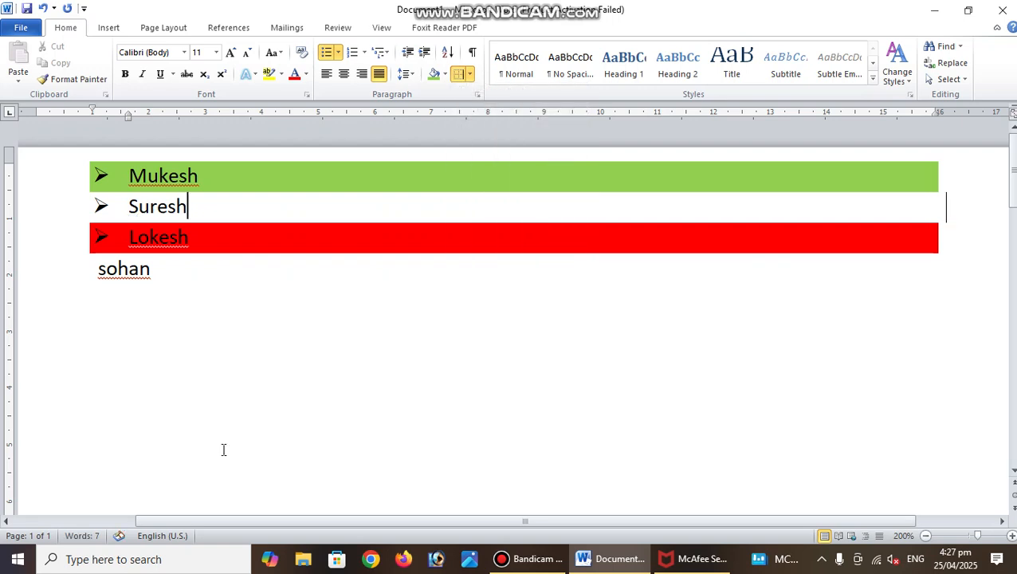
- Remove the right border from the second list item's paragraph
{"action": "left_click", "coordinate": [242, 268]}
{"action": "left_click", "coordinate": [194, 211]}
{"action": "left_click", "coordinate": [471, 74]}
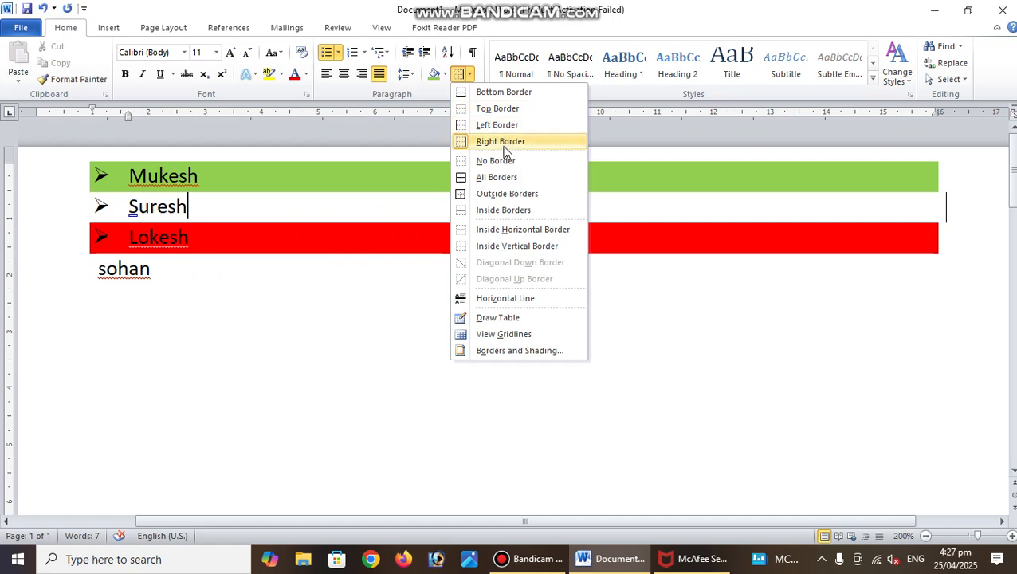
{"action": "left_click", "coordinate": [503, 148]}
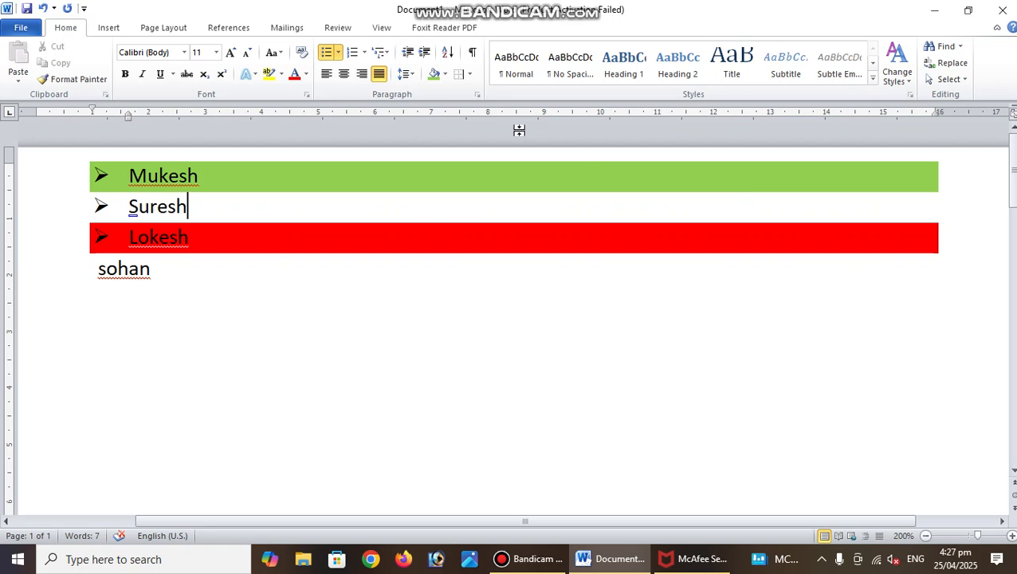
- Apply orange paragraph shading to the second list item
{"action": "left_click", "coordinate": [445, 75]}
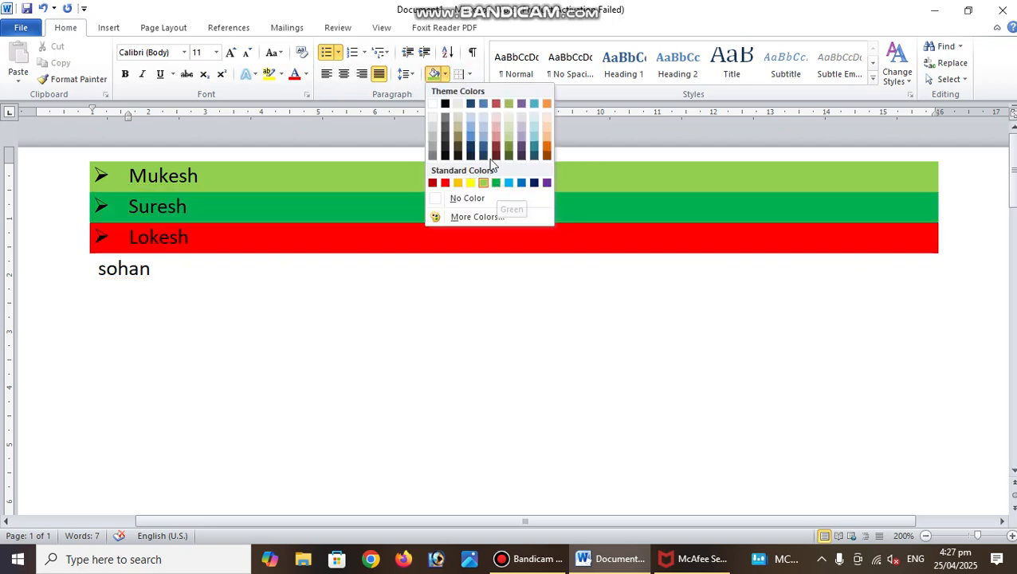
{"action": "left_click", "coordinate": [547, 104]}
{"action": "left_click", "coordinate": [368, 346]}
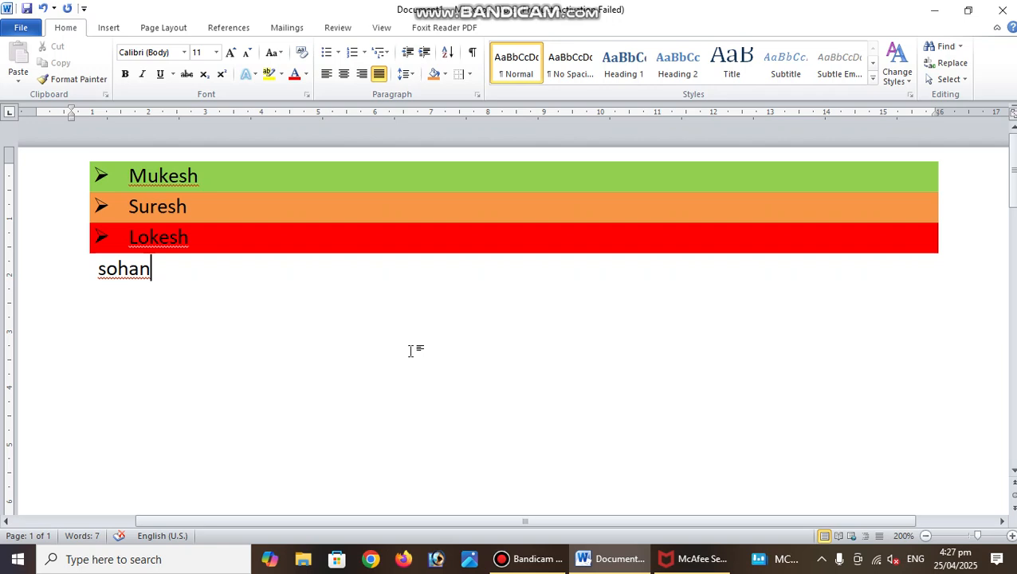
- Add a red apple art page border, 31 pt wide, around the whole document
{"action": "left_click", "coordinate": [471, 74]}
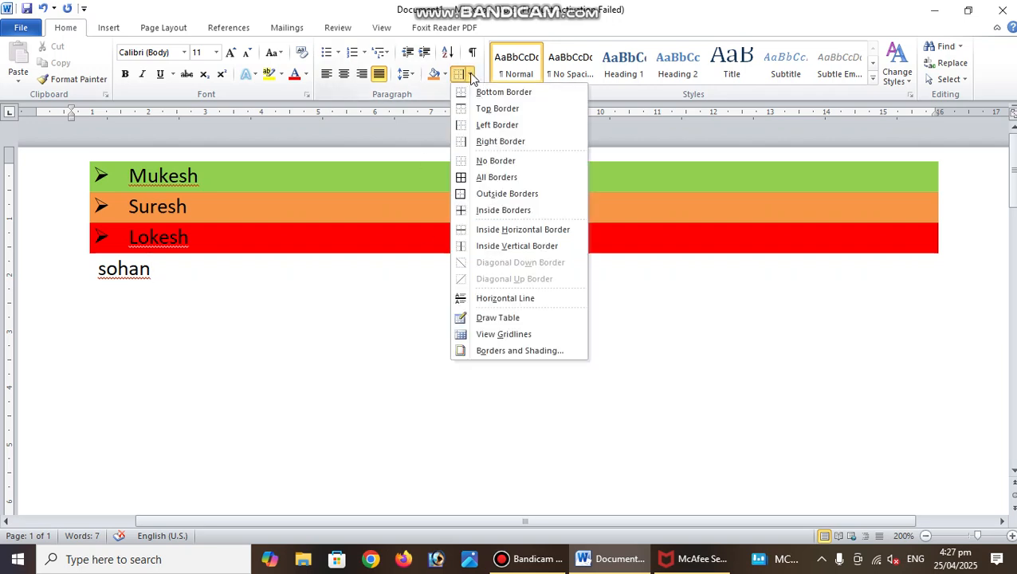
{"action": "left_click", "coordinate": [510, 356]}
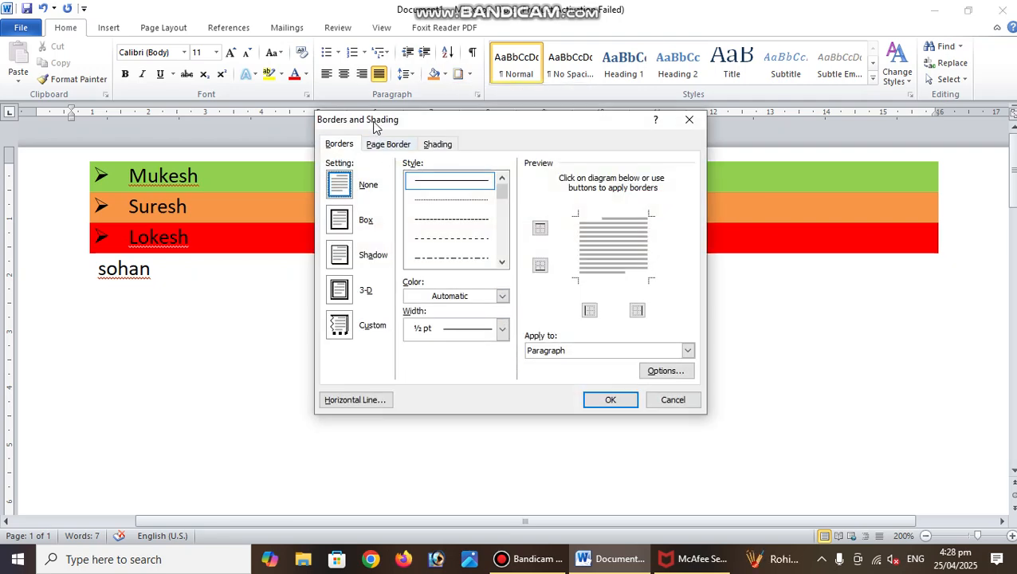
{"action": "left_click", "coordinate": [387, 147]}
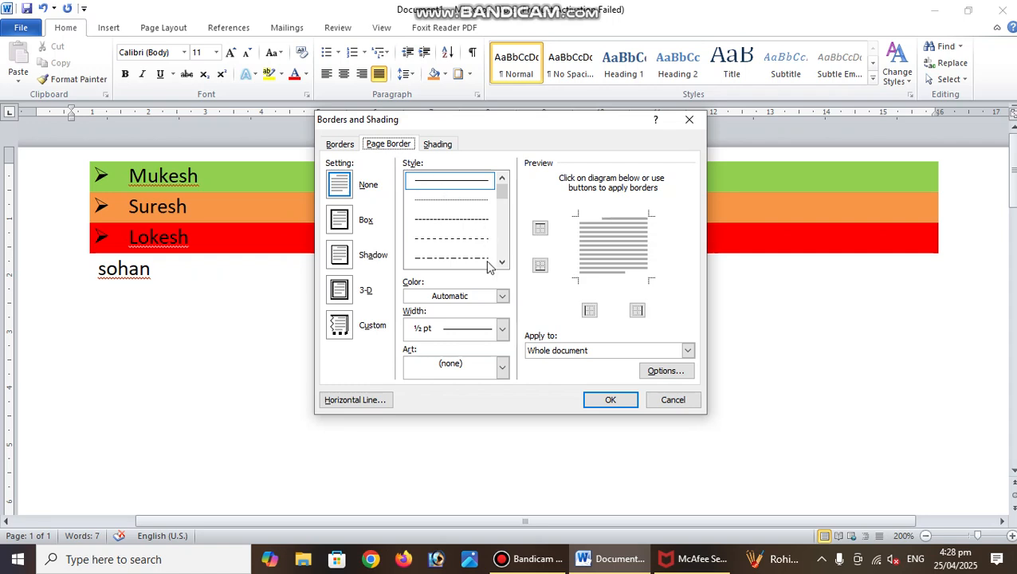
{"action": "left_click", "coordinate": [502, 368]}
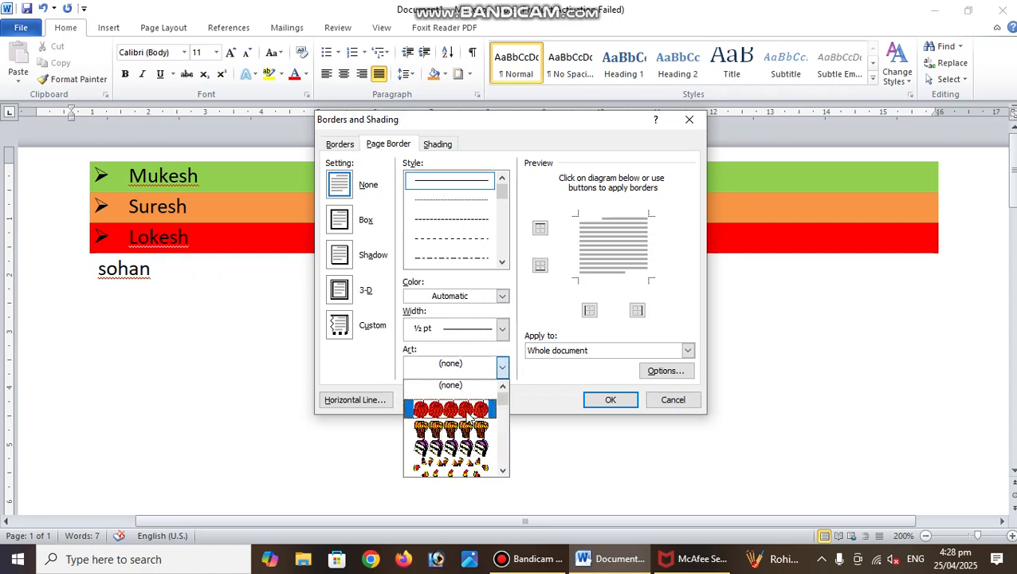
{"action": "left_click", "coordinate": [470, 410]}
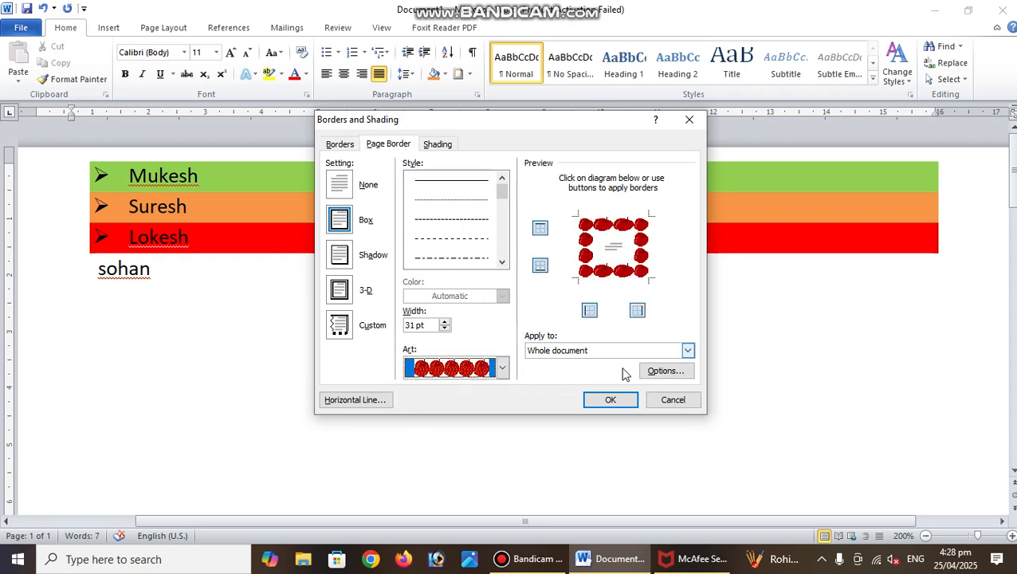
{"action": "left_click", "coordinate": [604, 401]}
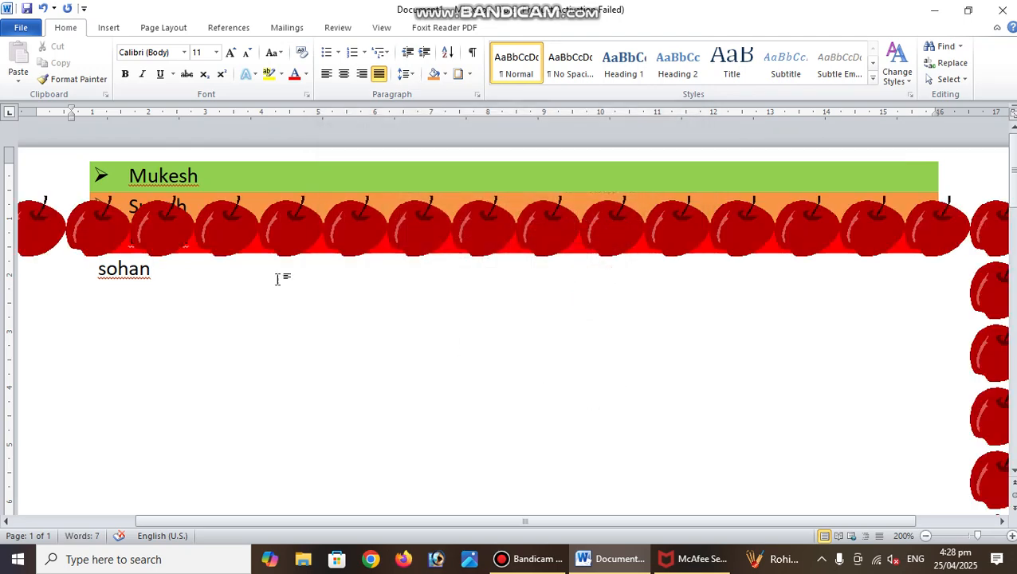
- Examine the apple art border around the page at 120% zoom
{"action": "scroll", "coordinate": [303, 295], "scroll_direction": "down", "scroll_amount": 3}
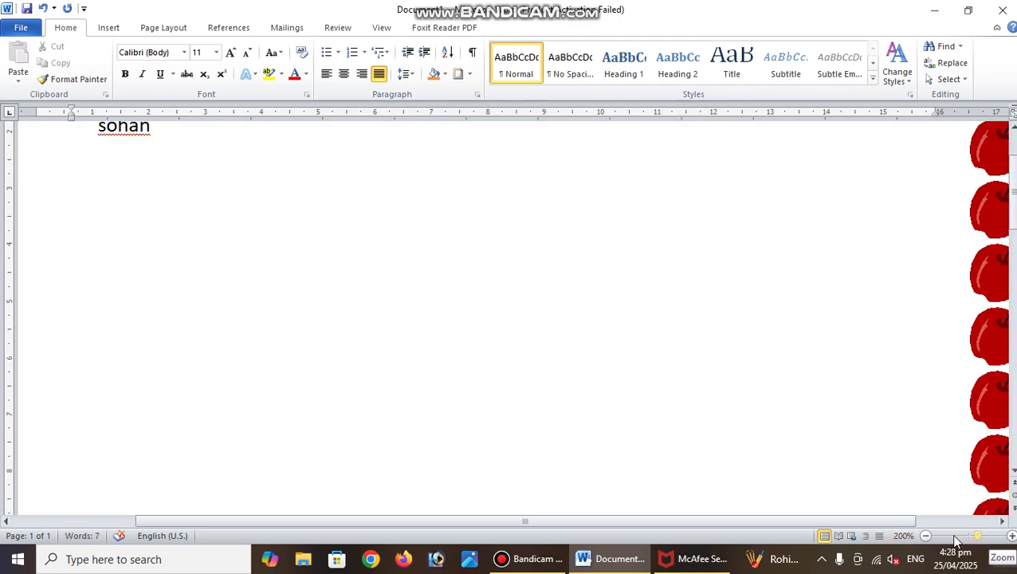
{"action": "left_click", "coordinate": [925, 536]}
{"action": "left_click", "coordinate": [926, 536]}
{"action": "left_click", "coordinate": [926, 536]}
{"action": "left_click", "coordinate": [925, 536]}
{"action": "left_click", "coordinate": [926, 536]}
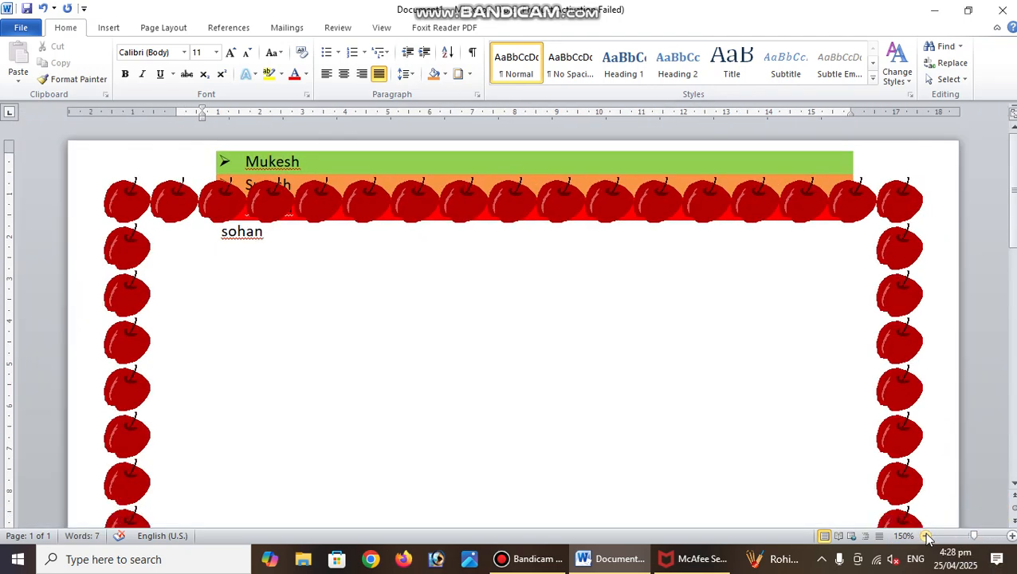
{"action": "left_click", "coordinate": [926, 536]}
{"action": "left_click", "coordinate": [925, 535]}
{"action": "left_click", "coordinate": [925, 535]}
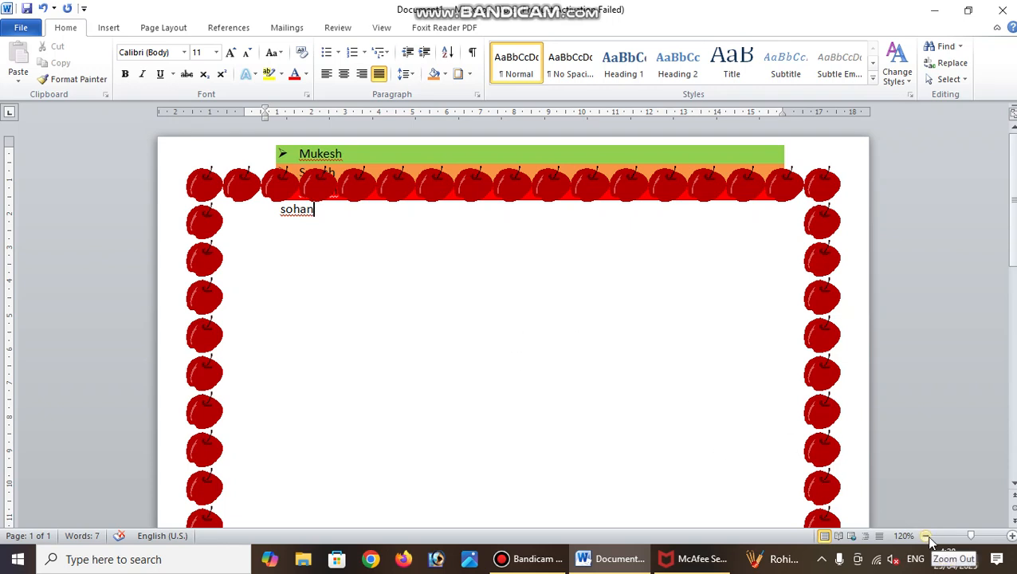
- Remove the apple art page border from the whole document
{"action": "left_click", "coordinate": [469, 74]}
{"action": "left_click", "coordinate": [504, 351]}
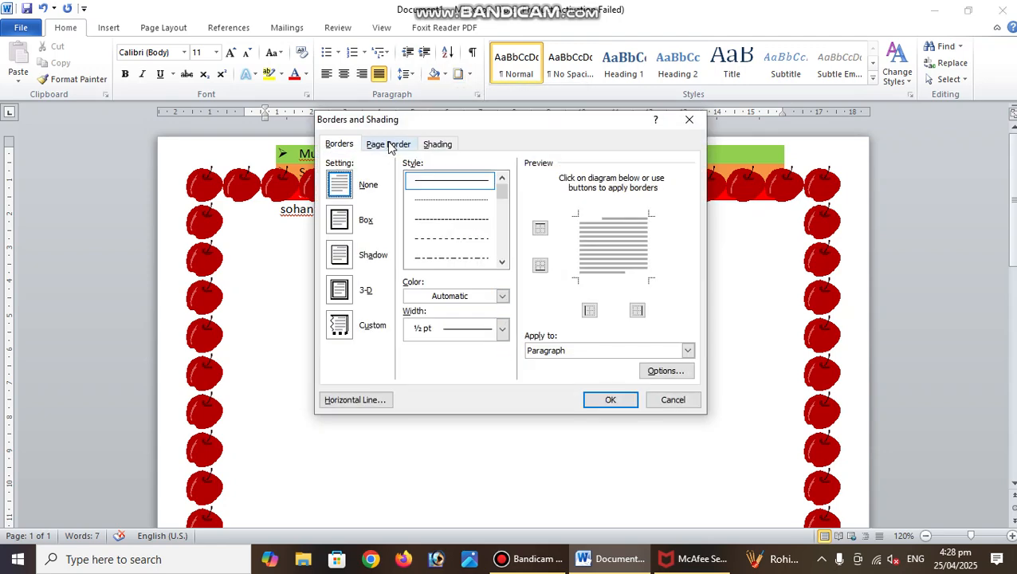
{"action": "left_click", "coordinate": [390, 147]}
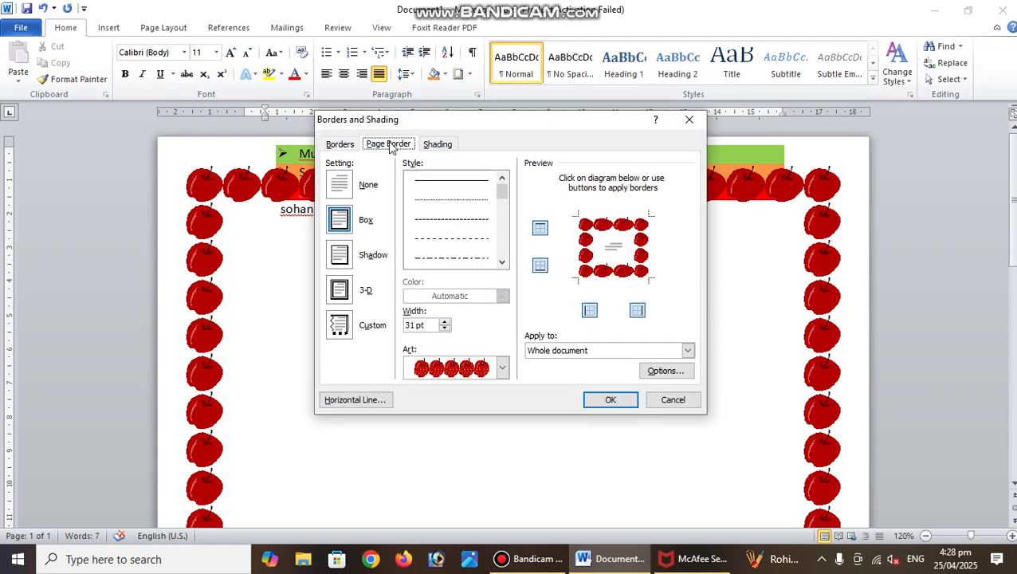
{"action": "left_click", "coordinate": [335, 183]}
{"action": "left_click", "coordinate": [612, 401]}
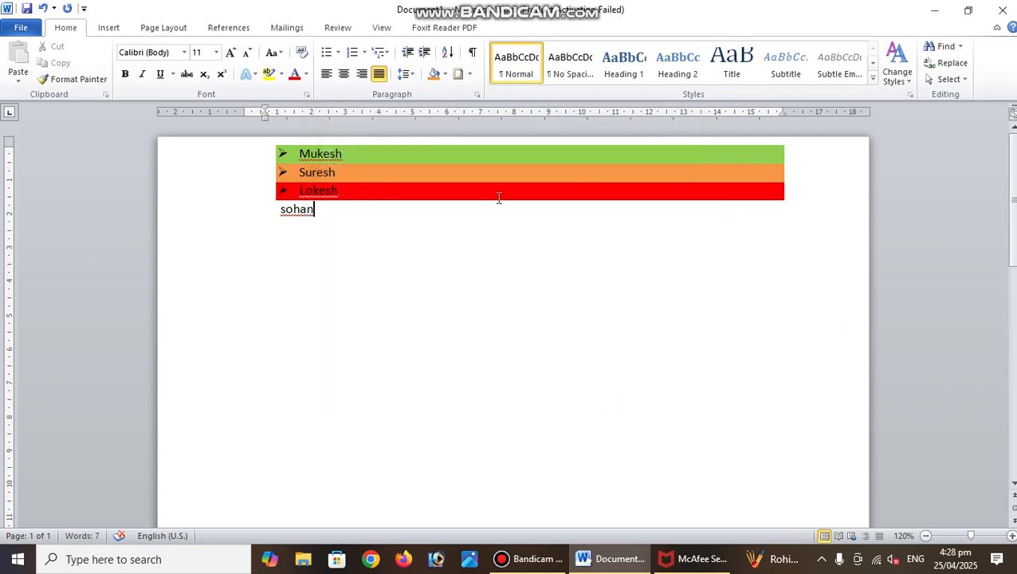
- Draw a single-cell table about 15.5 cm wide and 2 cm tall below the list of names
{"action": "left_click", "coordinate": [469, 75]}
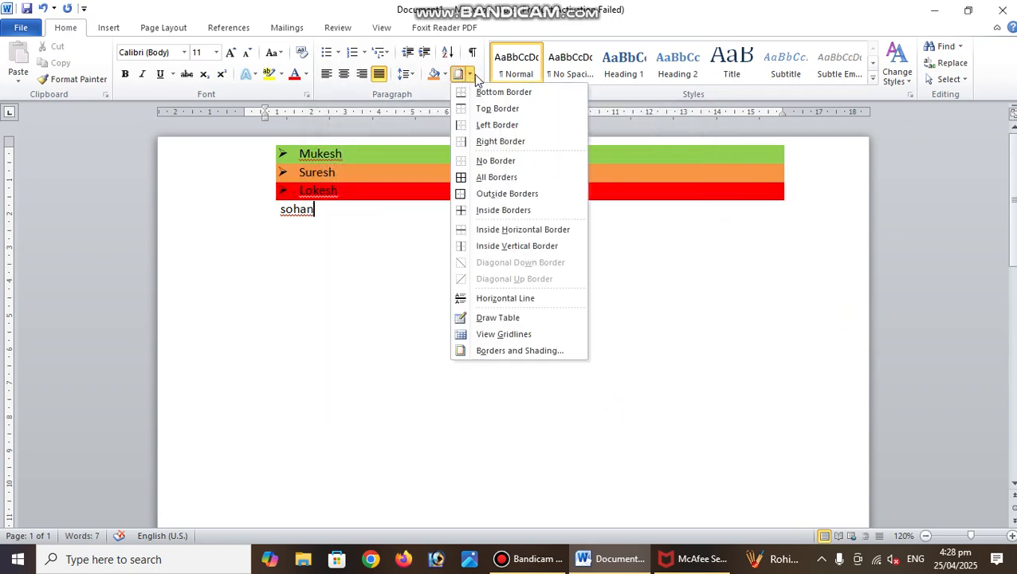
{"action": "left_click", "coordinate": [499, 317]}
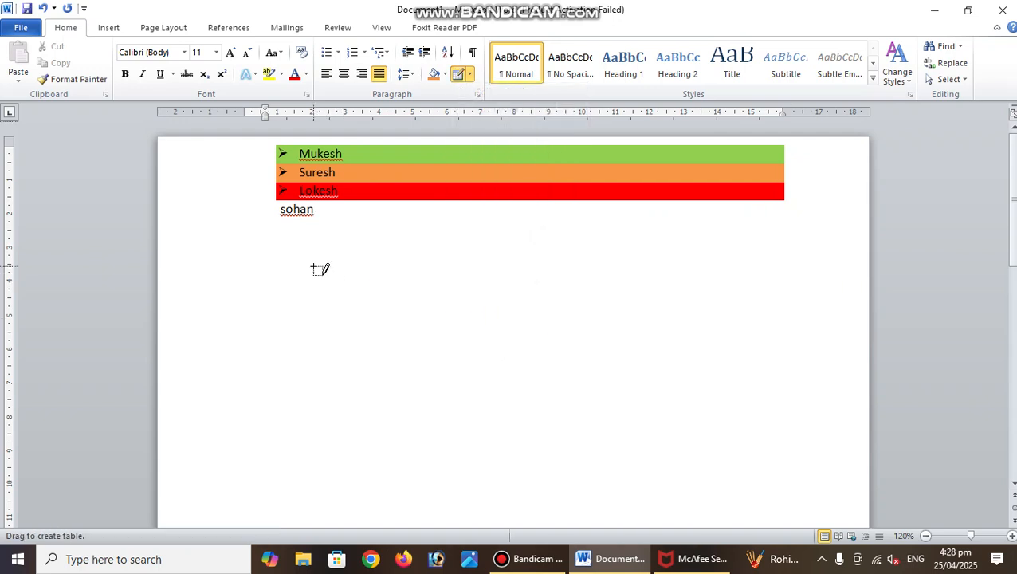
{"action": "mouse_move", "coordinate": [313, 269]}
{"action": "left_mouse_down"}
{"action": "mouse_move", "coordinate": [343, 306]}
{"action": "mouse_move", "coordinate": [517, 316]}
{"action": "left_mouse_up"}
{"action": "left_click_drag", "start_coordinate": [727, 328], "coordinate": [840, 329]}
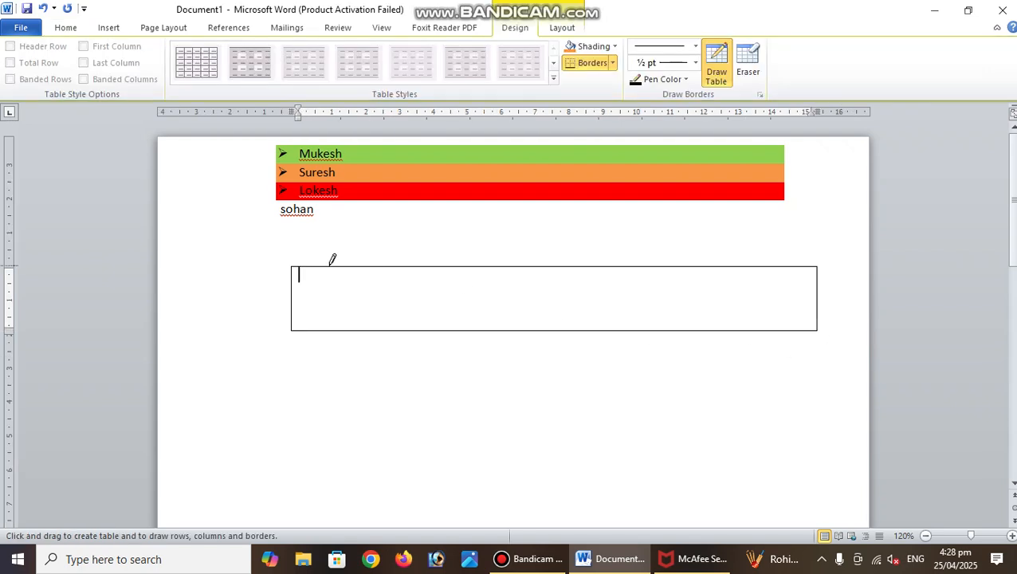
- Divide the drawn table into 14 columns by drawing 13 vertical lines across its full height
{"action": "left_click_drag", "start_coordinate": [327, 263], "coordinate": [327, 330]}
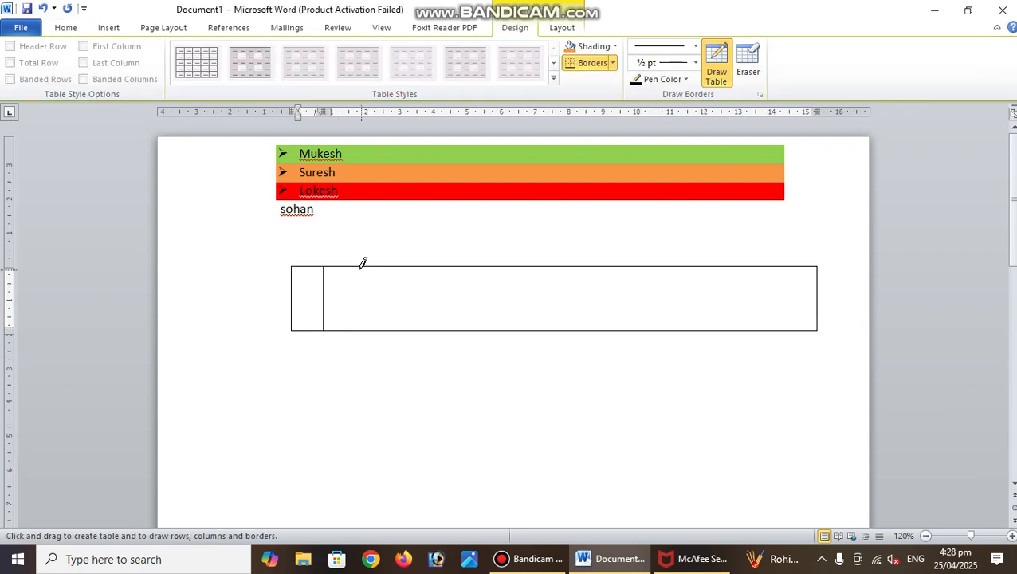
{"action": "left_click_drag", "start_coordinate": [360, 268], "coordinate": [357, 329]}
{"action": "left_click_drag", "start_coordinate": [396, 267], "coordinate": [395, 329]}
{"action": "left_click_drag", "start_coordinate": [422, 266], "coordinate": [418, 328]}
{"action": "mouse_move", "coordinate": [451, 279]}
{"action": "left_mouse_down"}
{"action": "mouse_move", "coordinate": [448, 328]}
{"action": "mouse_move", "coordinate": [483, 327]}
{"action": "left_mouse_up"}
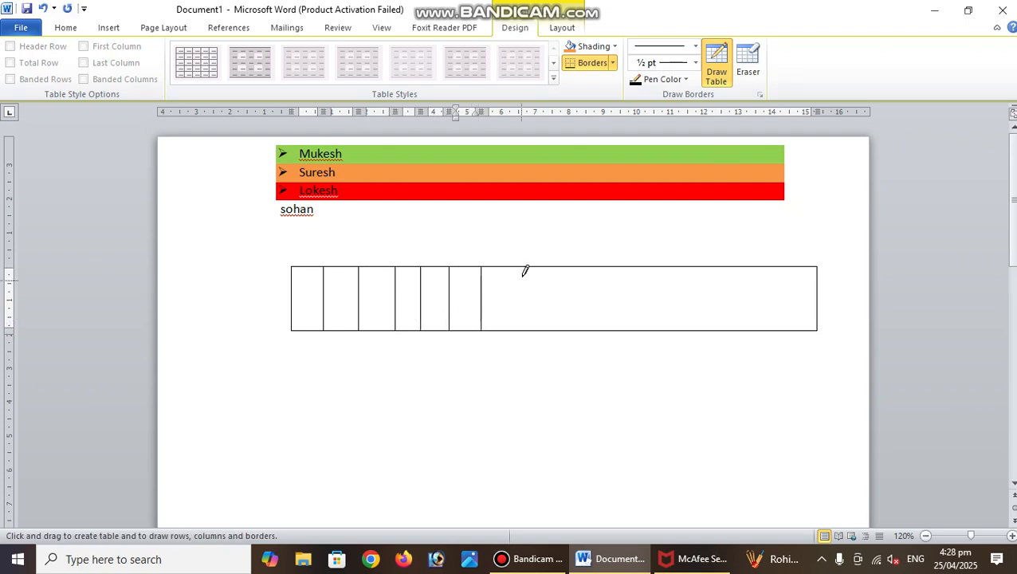
{"action": "left_click_drag", "start_coordinate": [524, 263], "coordinate": [521, 329]}
{"action": "left_click_drag", "start_coordinate": [565, 271], "coordinate": [561, 329]}
{"action": "left_click_drag", "start_coordinate": [608, 263], "coordinate": [607, 328]}
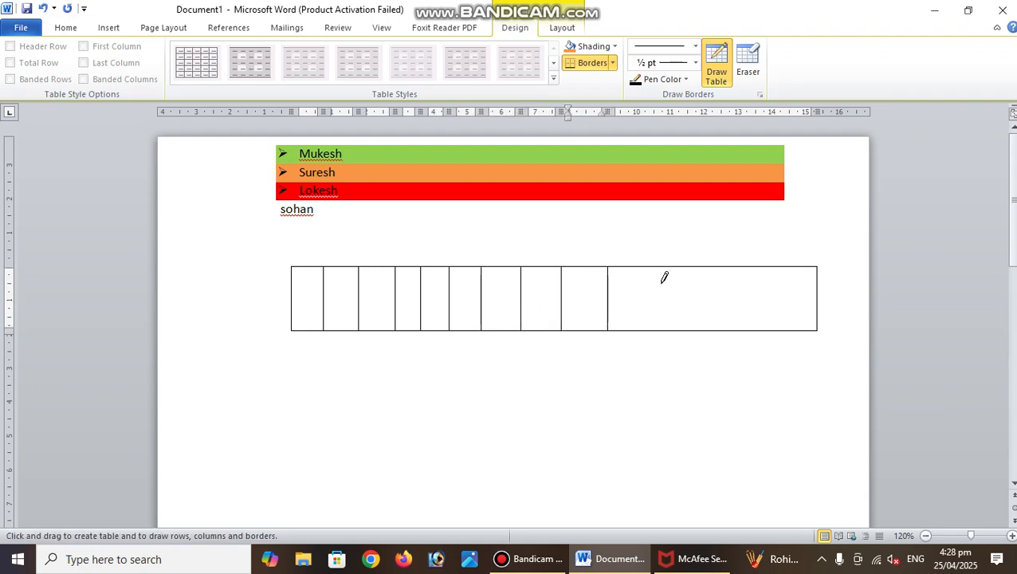
{"action": "left_click_drag", "start_coordinate": [645, 263], "coordinate": [641, 328]}
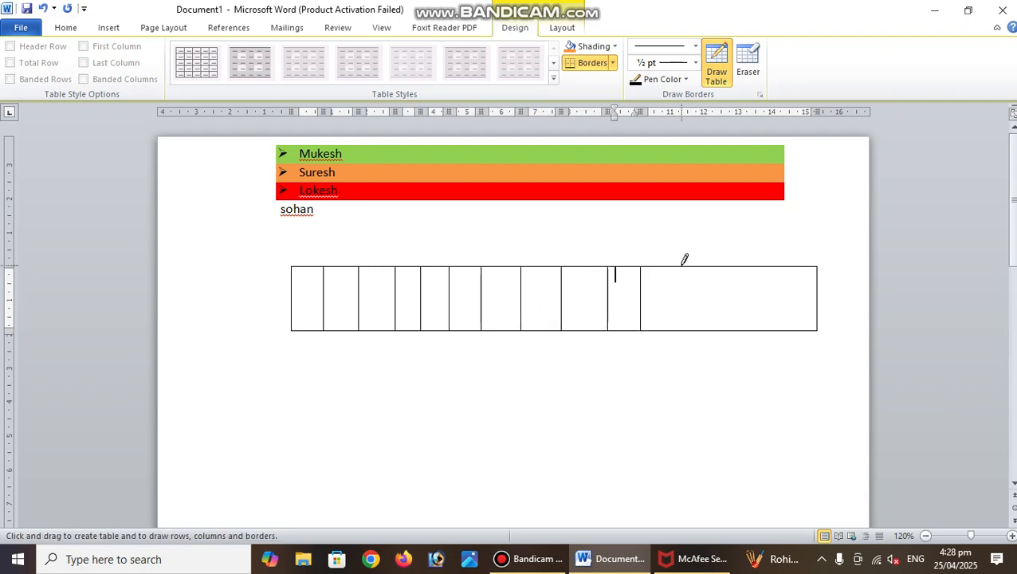
{"action": "left_click_drag", "start_coordinate": [684, 259], "coordinate": [682, 329]}
{"action": "left_click_drag", "start_coordinate": [725, 266], "coordinate": [747, 329]}
{"action": "left_click_drag", "start_coordinate": [768, 263], "coordinate": [766, 322]}
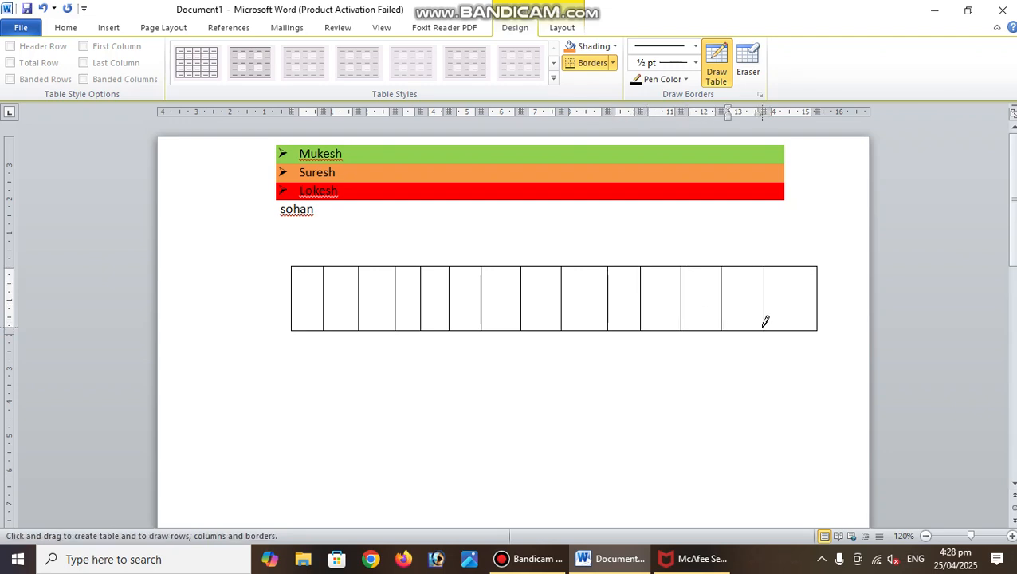